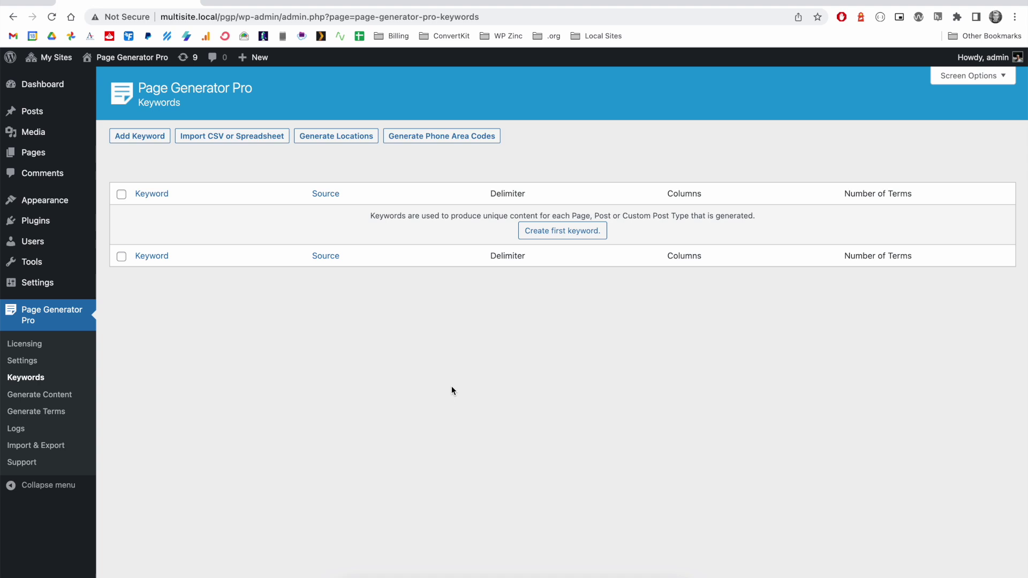
# - Add a new keyword named 'service' with CSV File as its term source
pyautogui.click(60, 383)
pyautogui.click(142, 136)
pyautogui.click(226, 193)
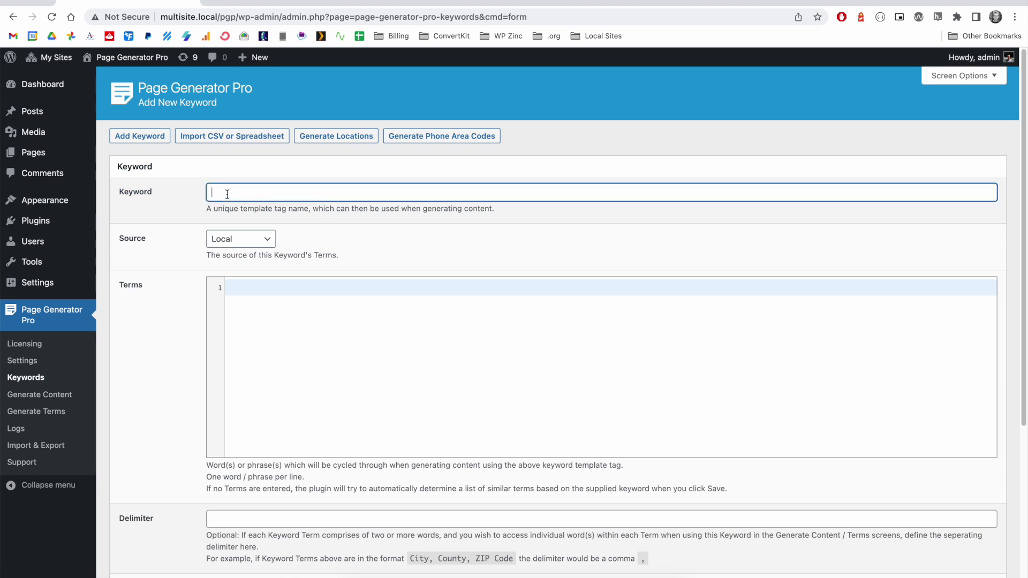
pyautogui.write('service')
pyautogui.click(249, 242)
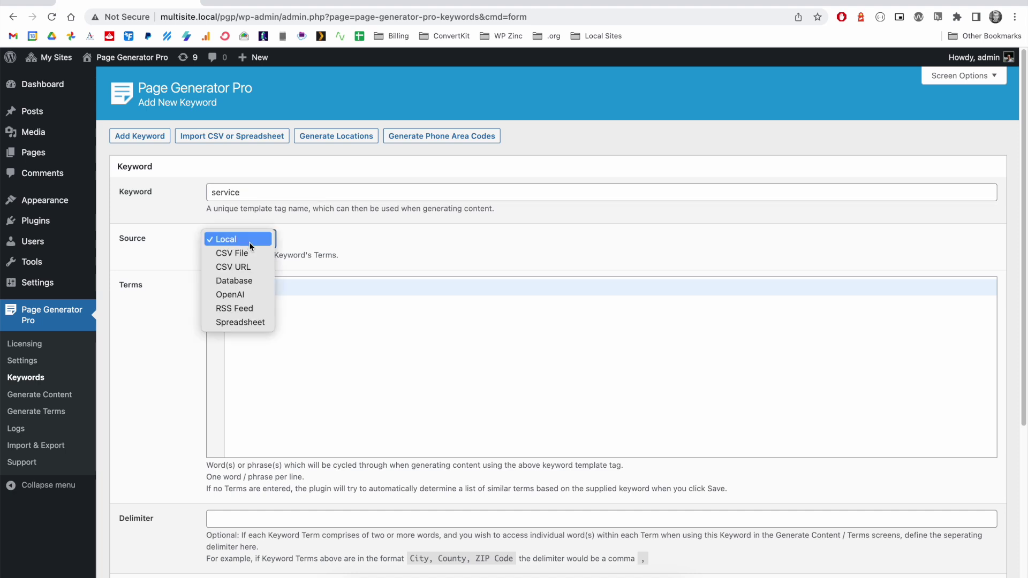
pyautogui.click(249, 254)
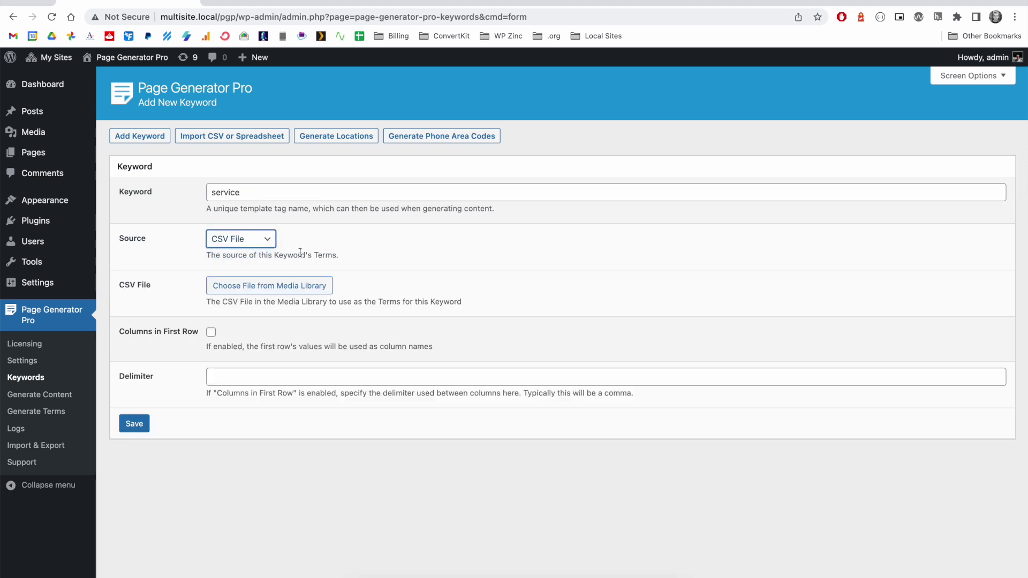
pyautogui.click(280, 291)
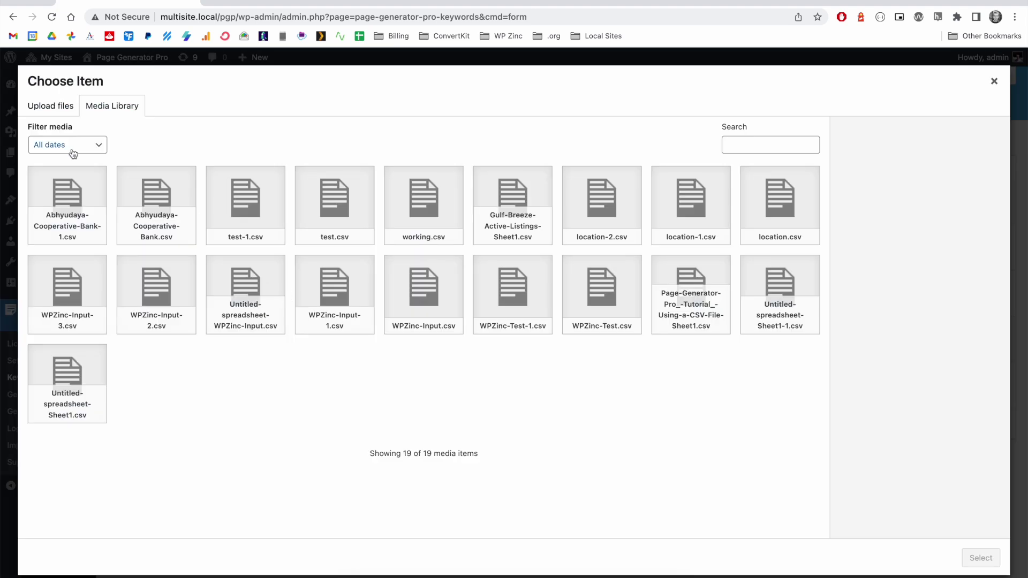
# - Upload Page-Generator-Pro_-Tutorial_-Using-a-CSV-File-Sheet1.csv from Downloads and attach it to the service keyword
pyautogui.click(49, 108)
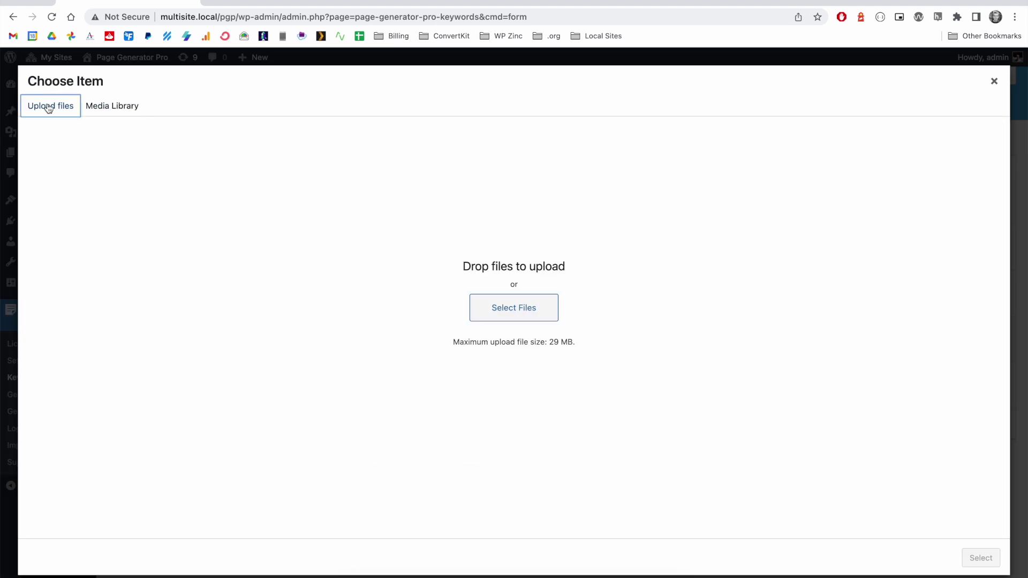
pyautogui.click(527, 314)
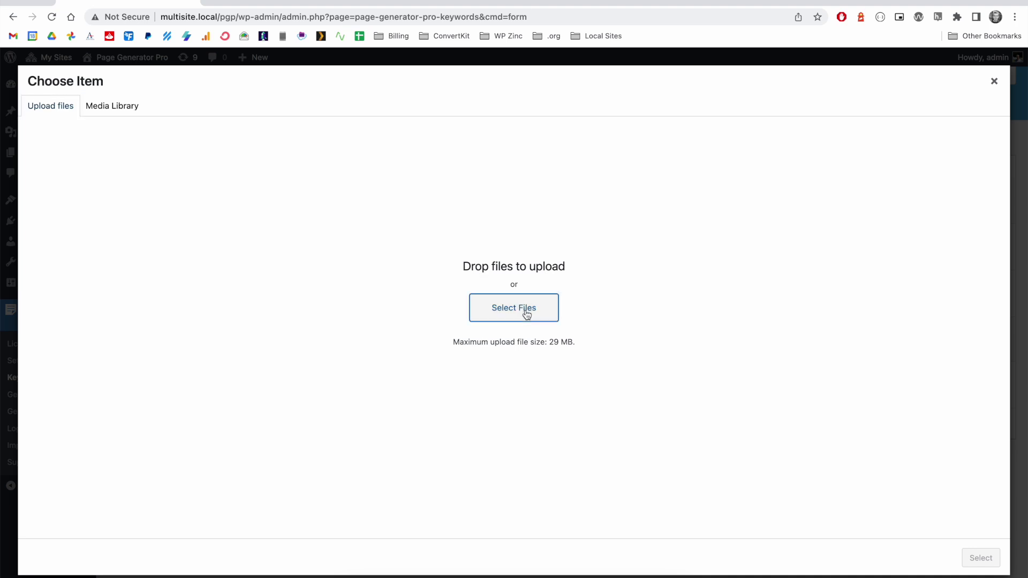
pyautogui.click(321, 248)
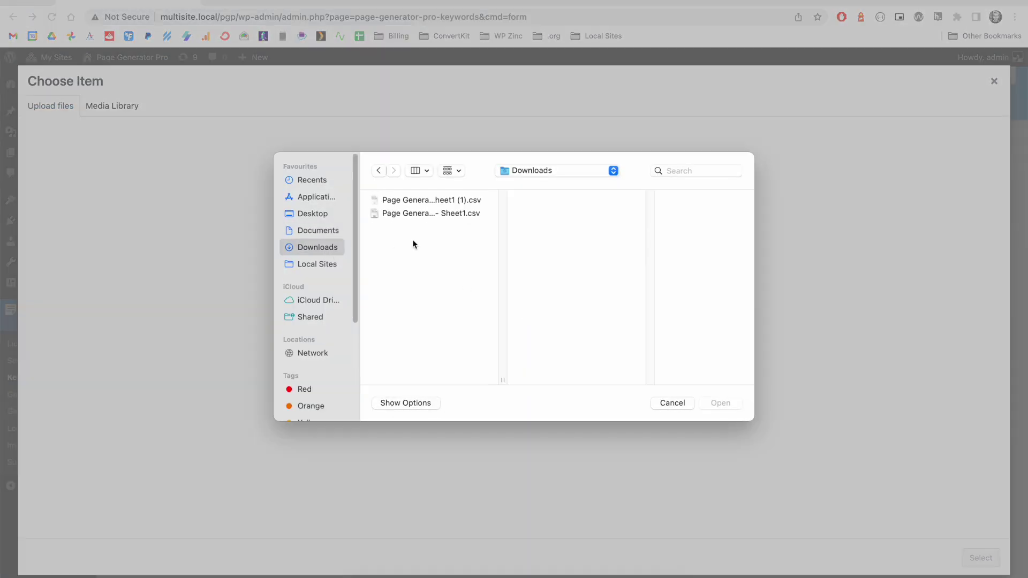
pyautogui.click(422, 213)
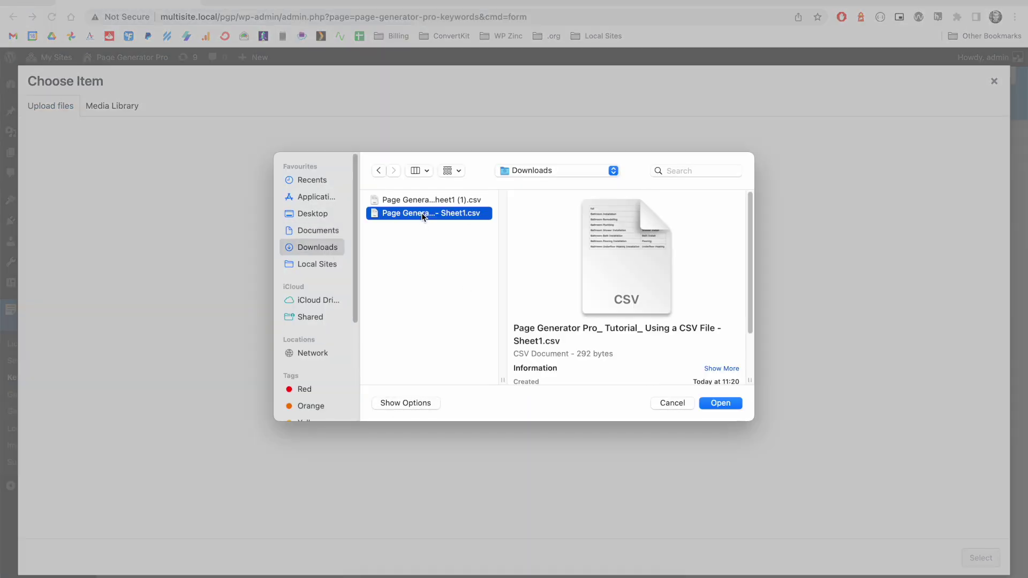
pyautogui.click(720, 406)
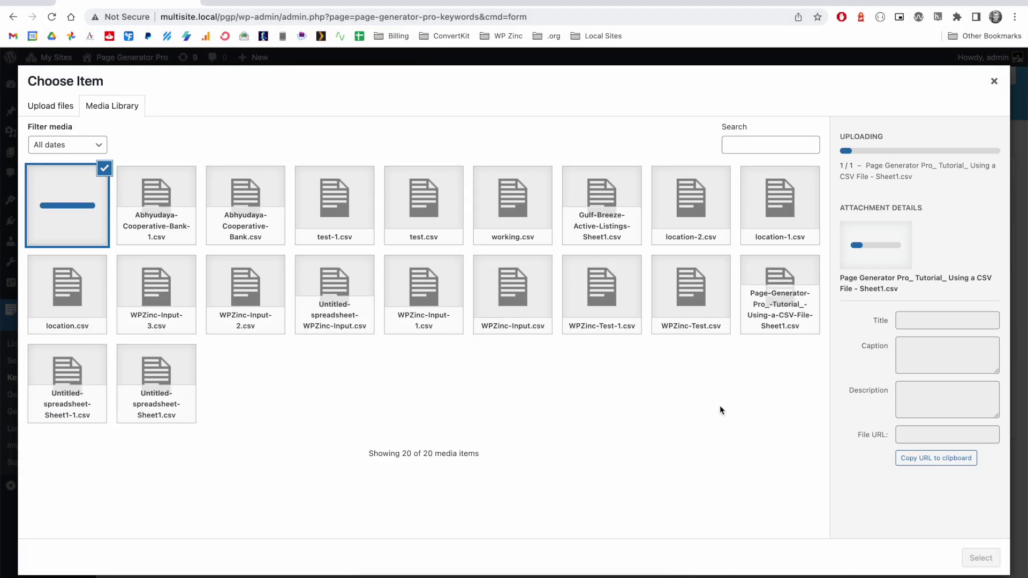
pyautogui.click(966, 552)
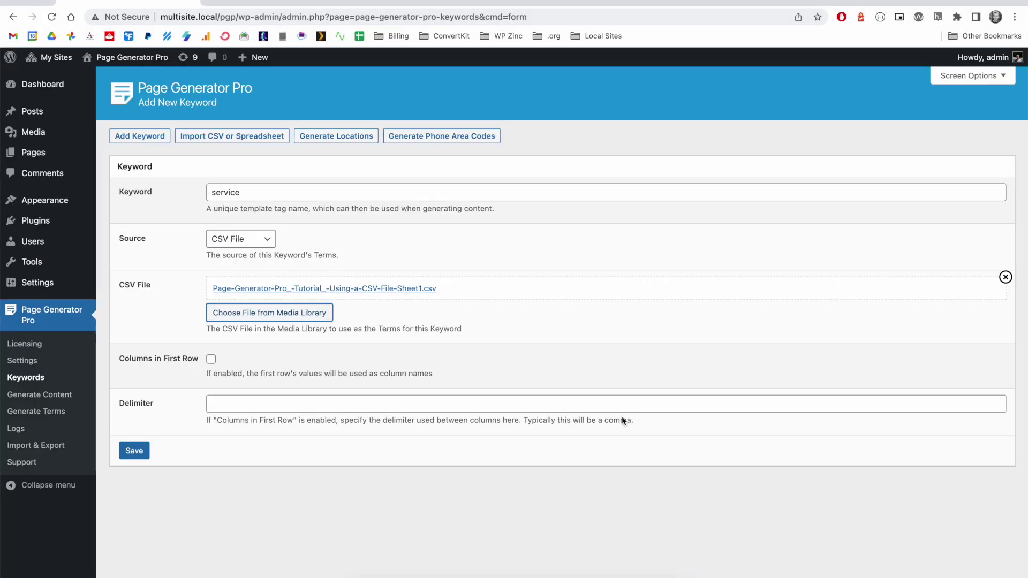
# - Save the service keyword with Columns in First Row ticked and ',' as the delimiter
pyautogui.click(212, 362)
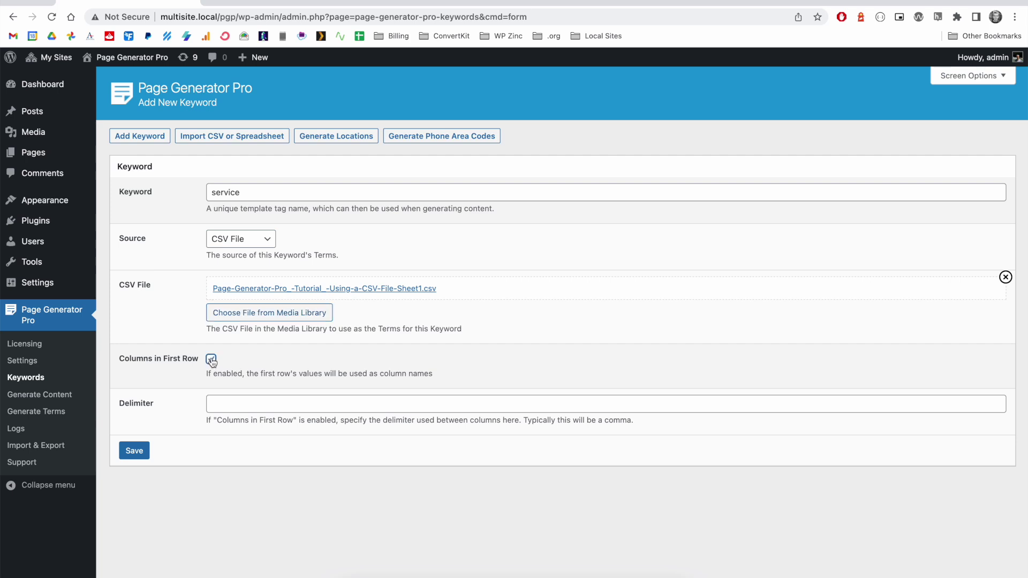
pyautogui.click(262, 398)
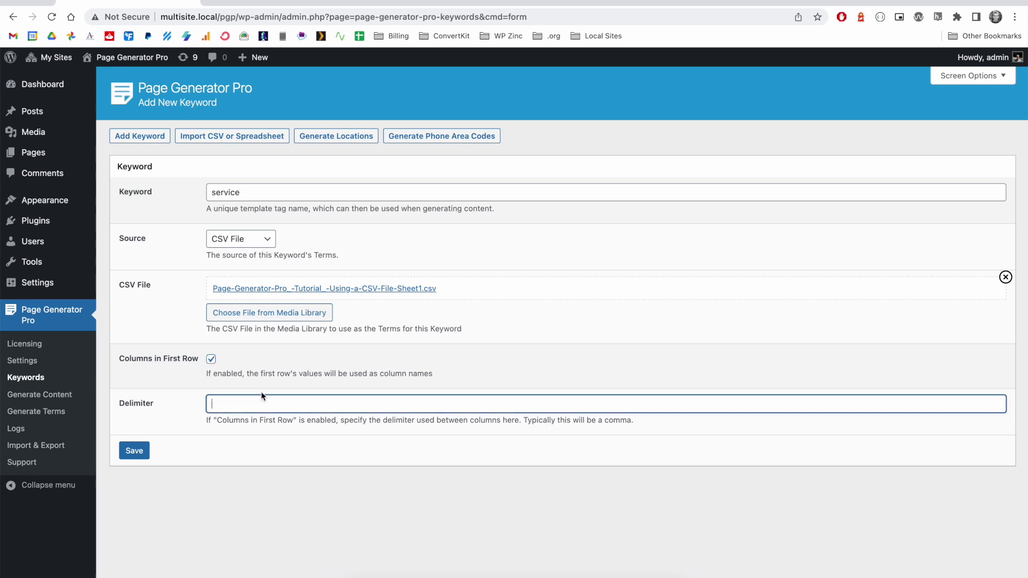
pyautogui.write(',')
pyautogui.click(135, 453)
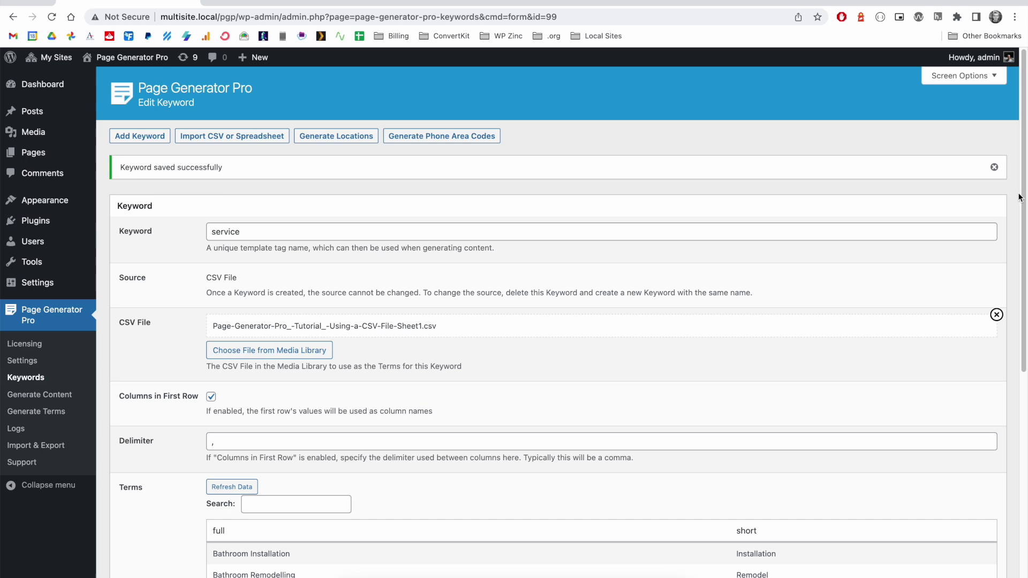
# - Review the seven full/short CSV terms, then go to Content Groups
pyautogui.moveTo(1024, 195); pyautogui.dragTo(1024, 283)
pyautogui.scroll(-5, 513, 335)
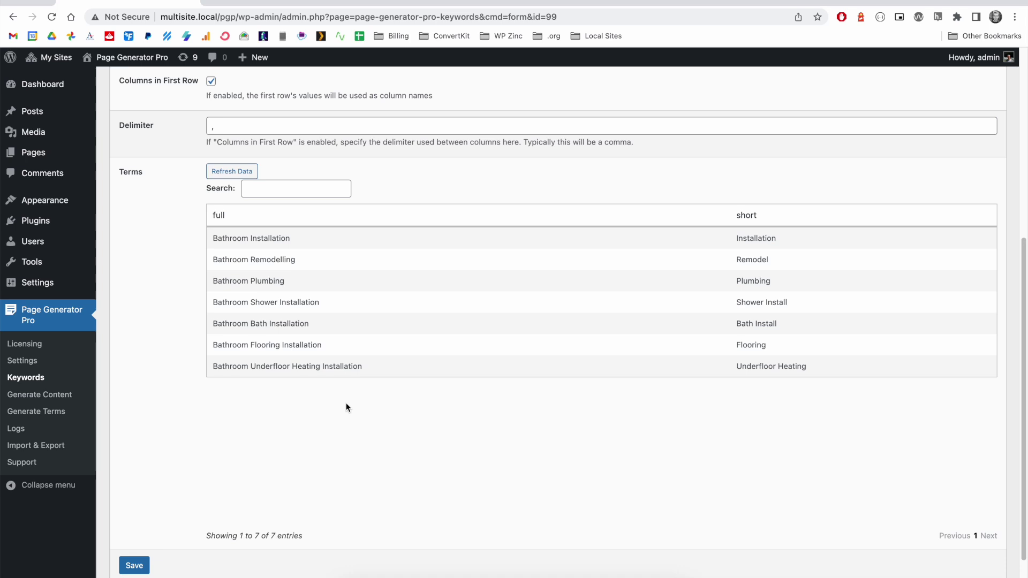
pyautogui.click(40, 396)
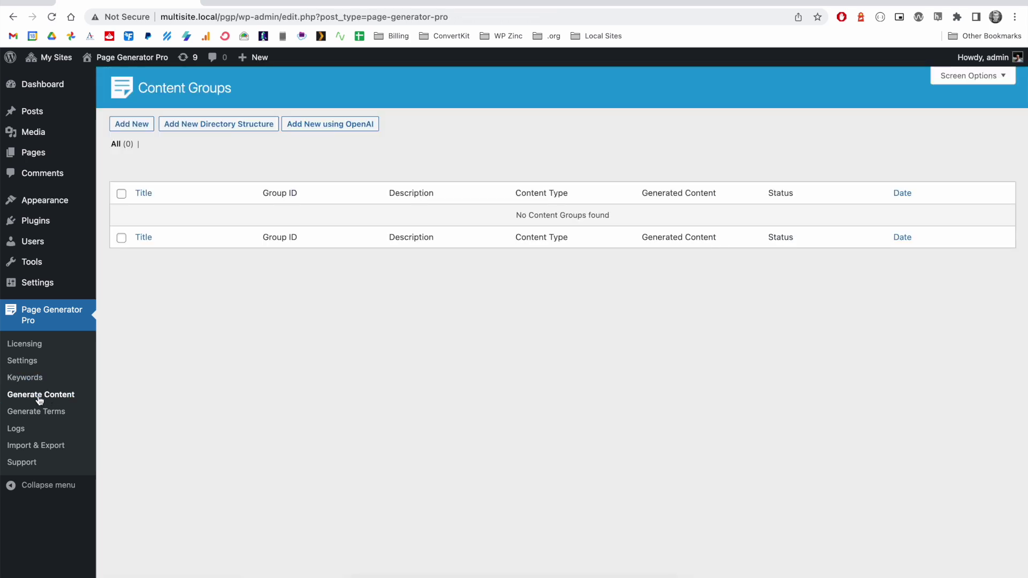
# - Create a new content group titled with the {service(full)} tag from the keyword autocomplete
pyautogui.click(119, 125)
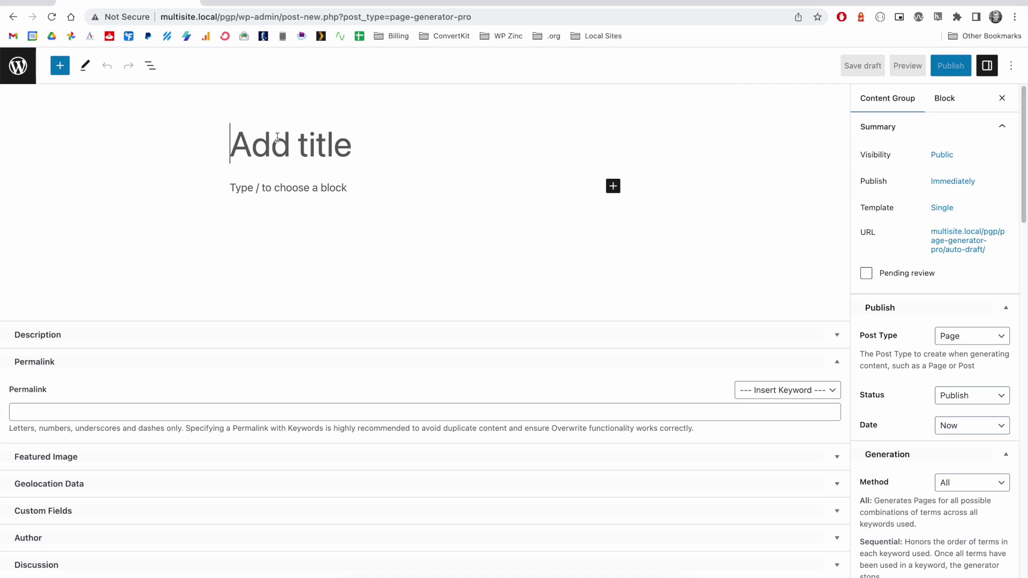
pyautogui.write('{')
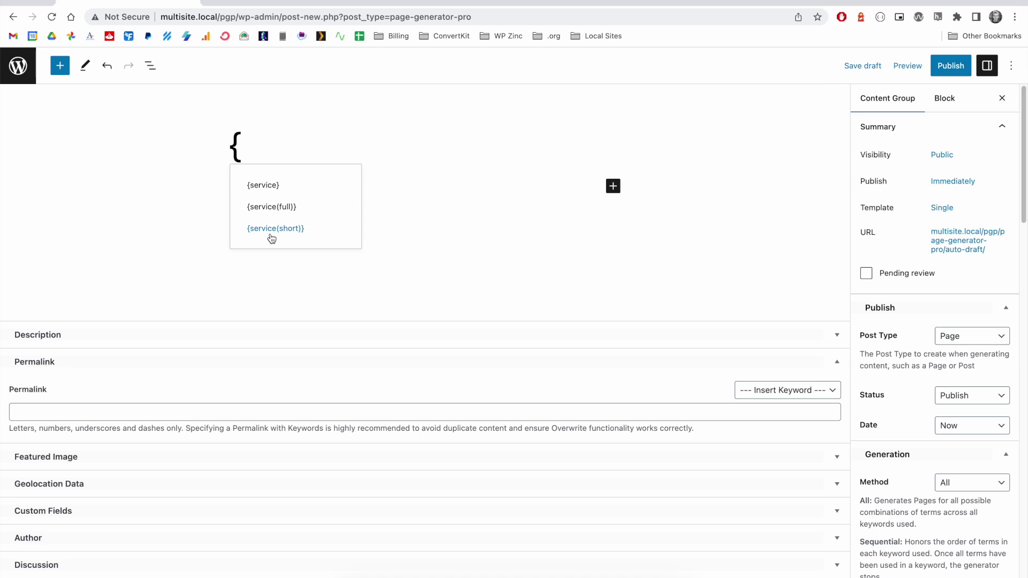
pyautogui.click(272, 209)
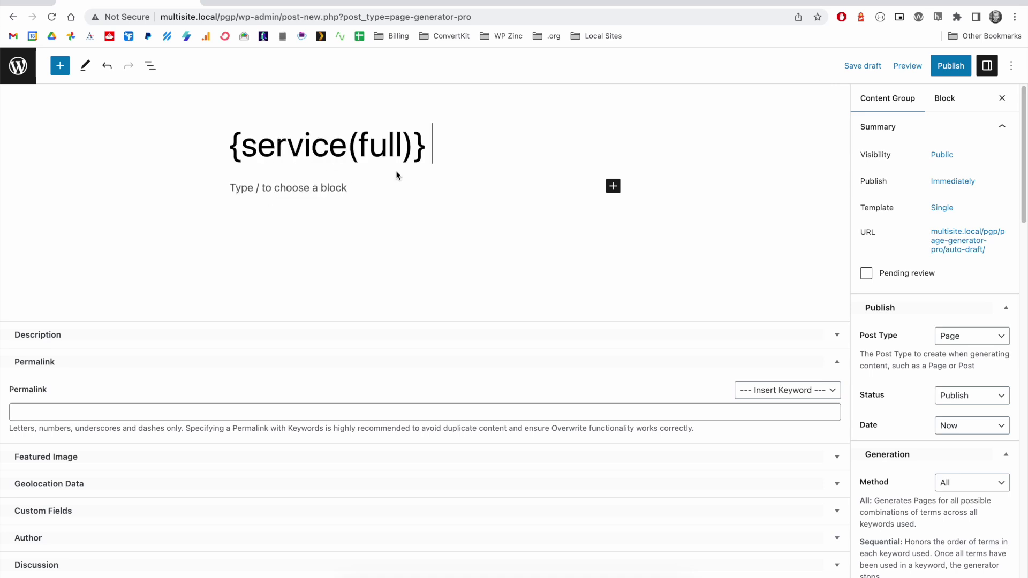
# - Paste the PlumbCo Birmingham sentence with keyword tags into the body and exit to Content Groups
pyautogui.press('Return')
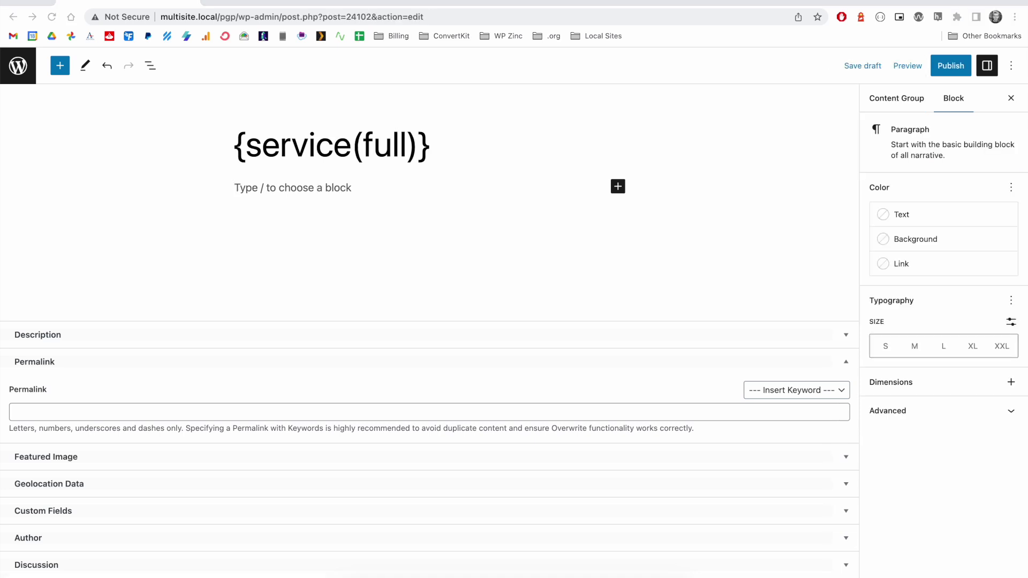
pyautogui.write('PlumbCo provide {service(full)} services in Birmingham. Contact us regarding your {service(short)} requirements today.')
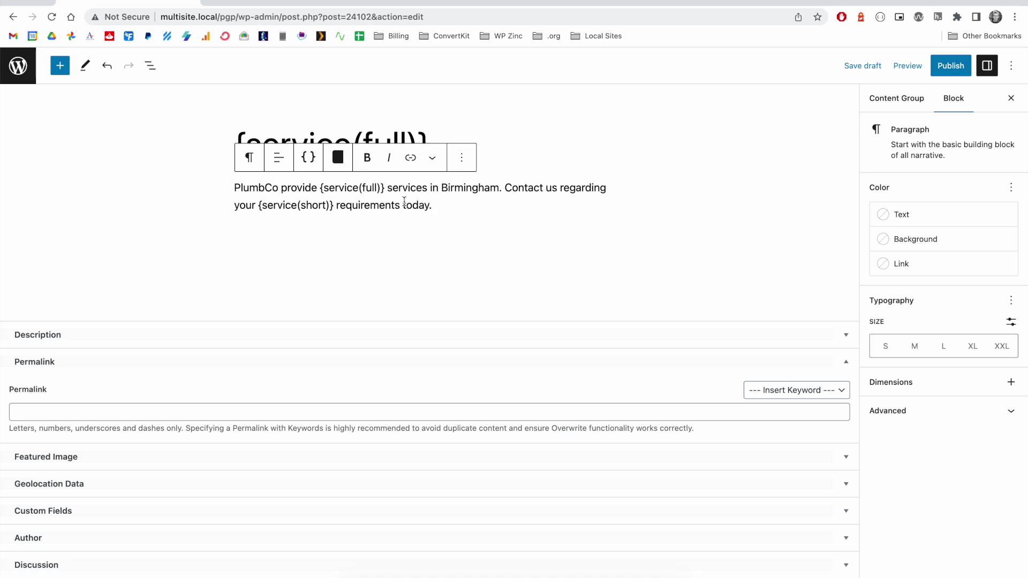
pyautogui.moveTo(385, 188); pyautogui.dragTo(320, 189)
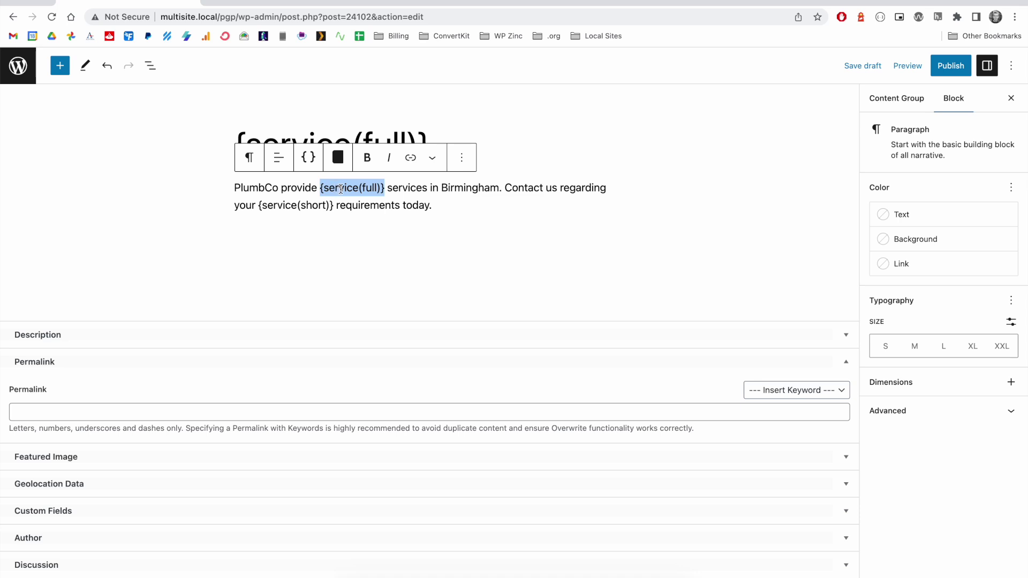
pyautogui.click(24, 77)
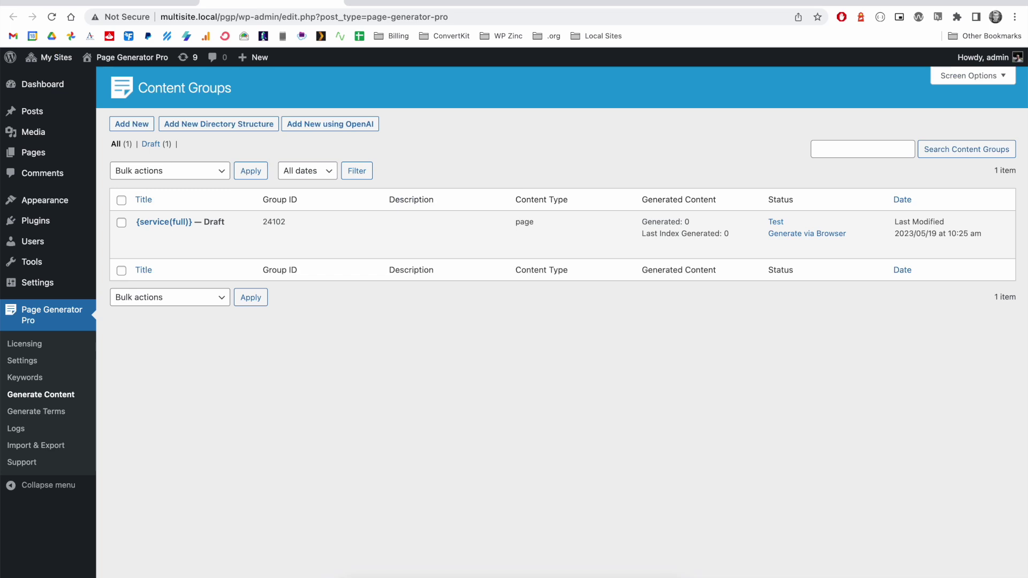
# - Compare the service keyword's Bathroom Installation / Installation terms against the paragraph's {service(short)} tag
pyautogui.click(64, 377)
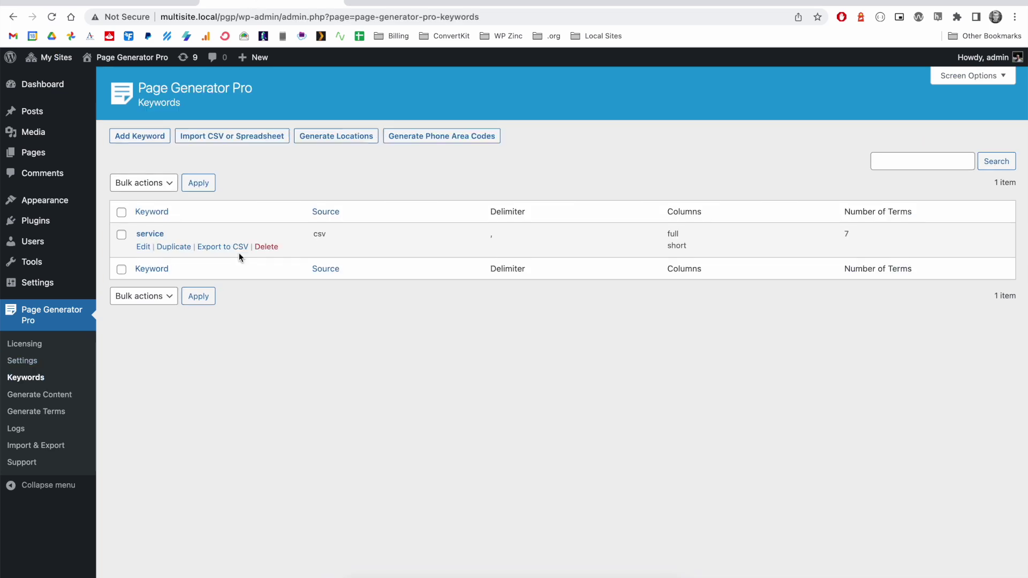
pyautogui.click(151, 234)
pyautogui.scroll(-5, 466, 386)
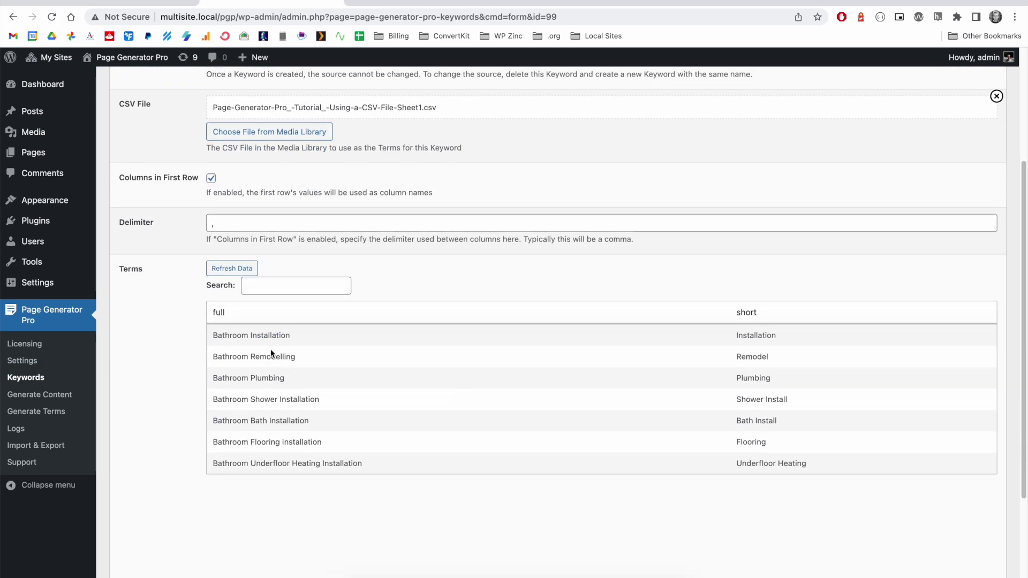
pyautogui.moveTo(290, 336); pyautogui.dragTo(214, 336)
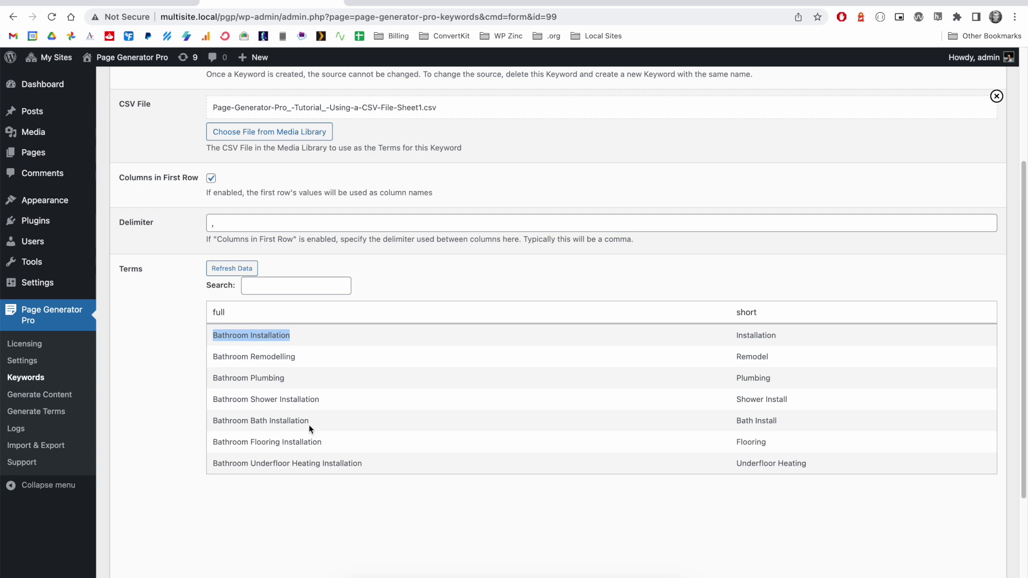
pyautogui.click(152, 4)
pyautogui.click(332, 206)
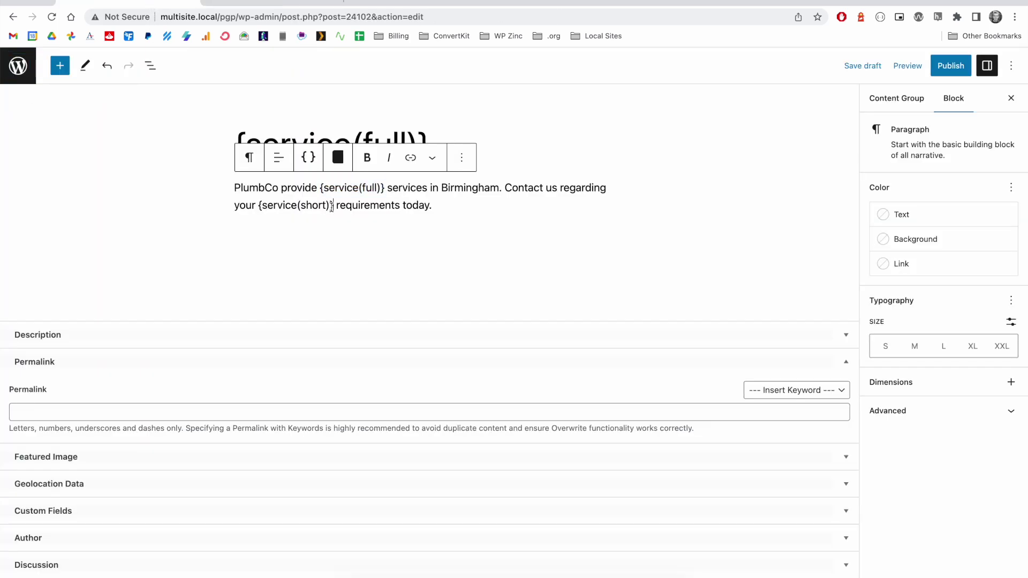
pyautogui.hotkey('shift', 'alt', 'Left')
pyautogui.hotkey('shift', 'alt', 'Left')
pyautogui.hotkey('shift', 'alt', 'Left')
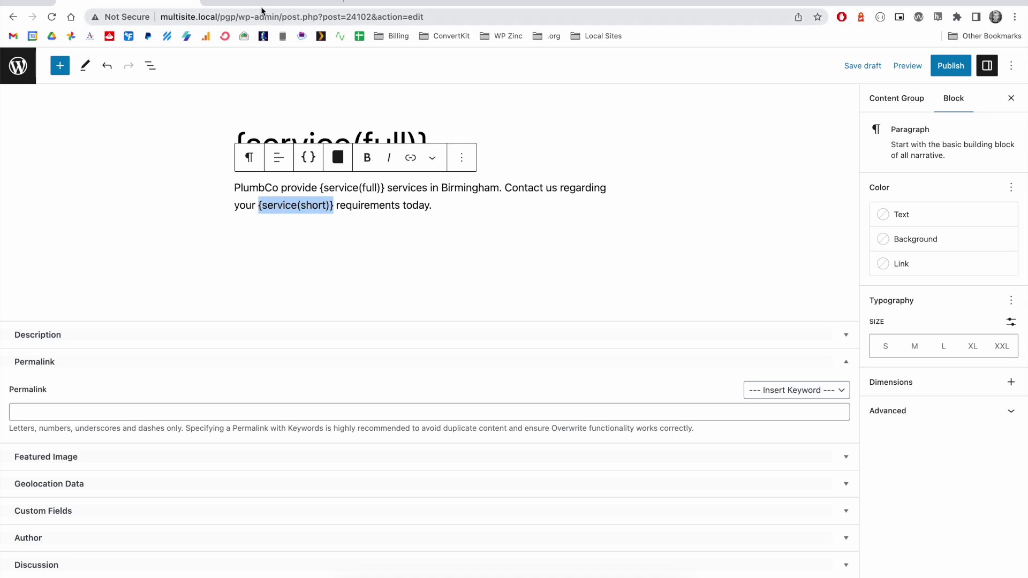
pyautogui.click(261, 7)
pyautogui.click(748, 346)
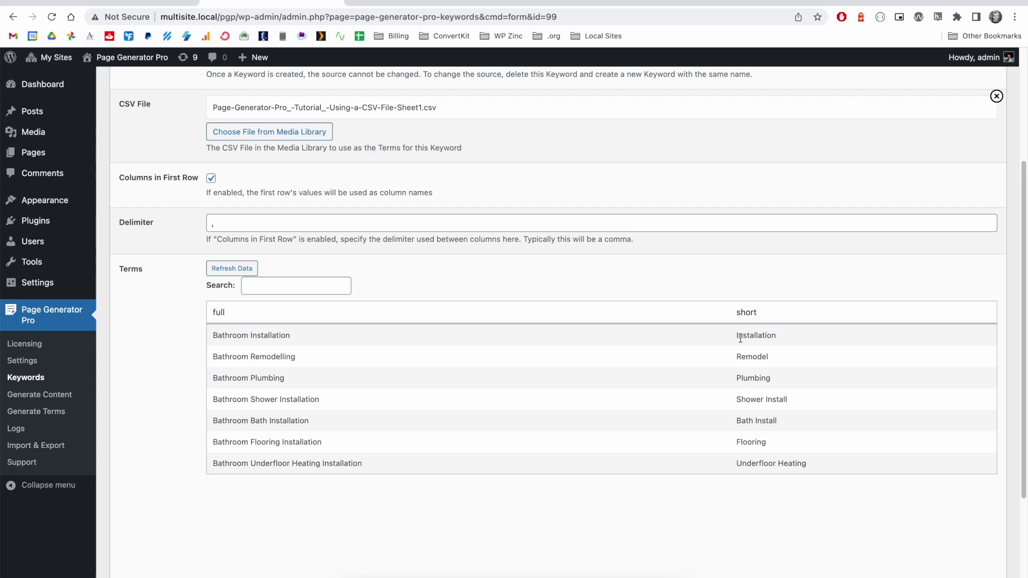
pyautogui.moveTo(739, 336); pyautogui.dragTo(773, 335)
pyautogui.click(758, 335)
# - Save the content group as a draft and recheck the {service(short)} tag against the terms
pyautogui.click(169, 7)
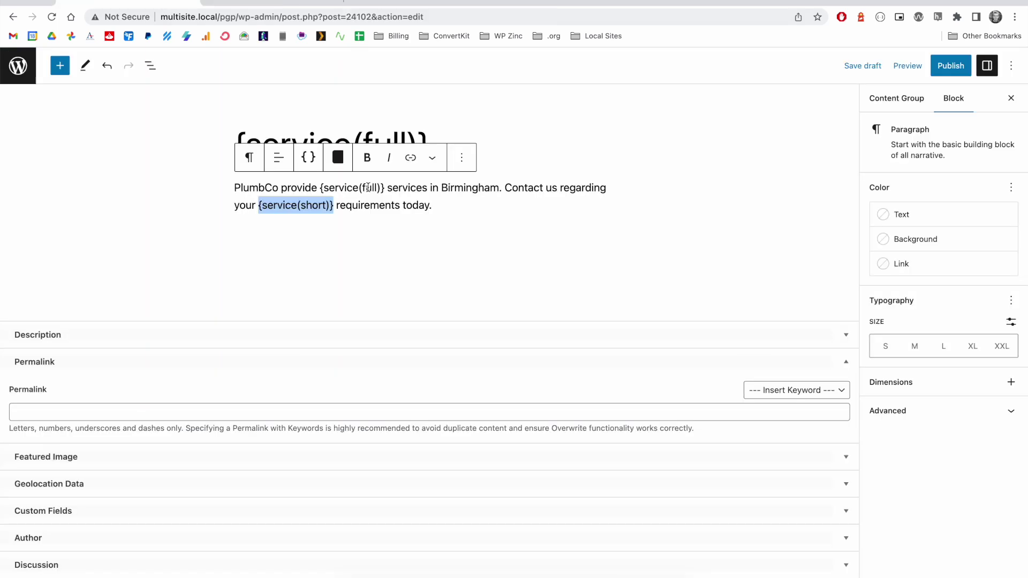
pyautogui.click(338, 205)
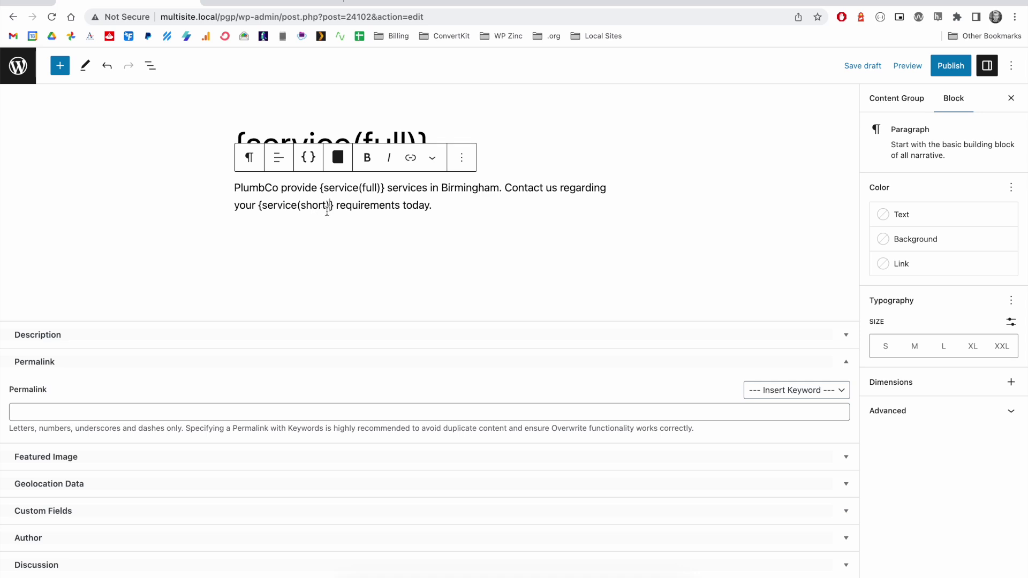
pyautogui.press('super+s')
pyautogui.click(284, 6)
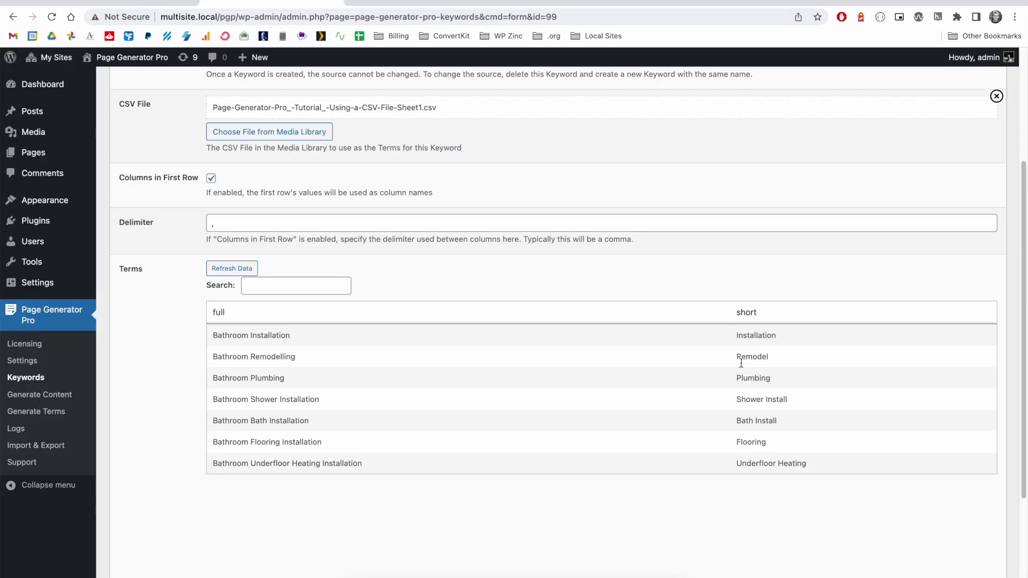
pyautogui.click(163, 8)
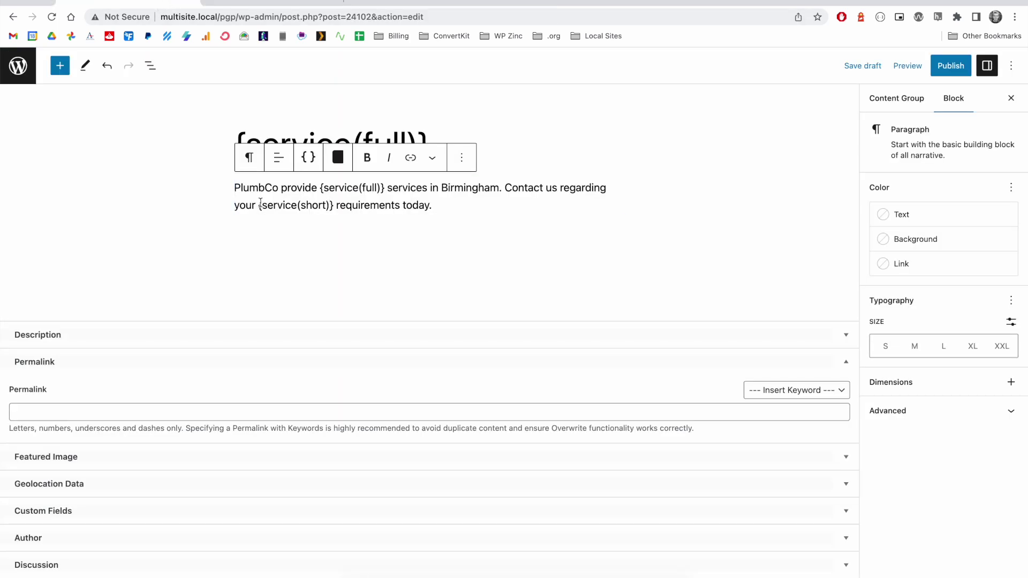
pyautogui.moveTo(258, 205); pyautogui.dragTo(334, 207)
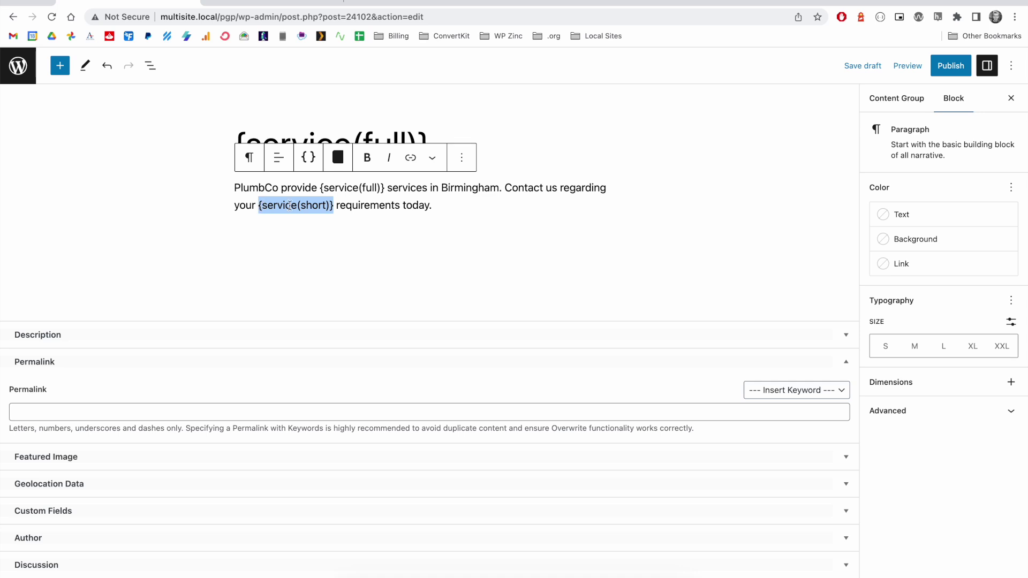
pyautogui.click(344, 199)
# - Append :lowercase_all to the short keyword so the paragraph uses {service(short):lowercase_all}
pyautogui.write(':')
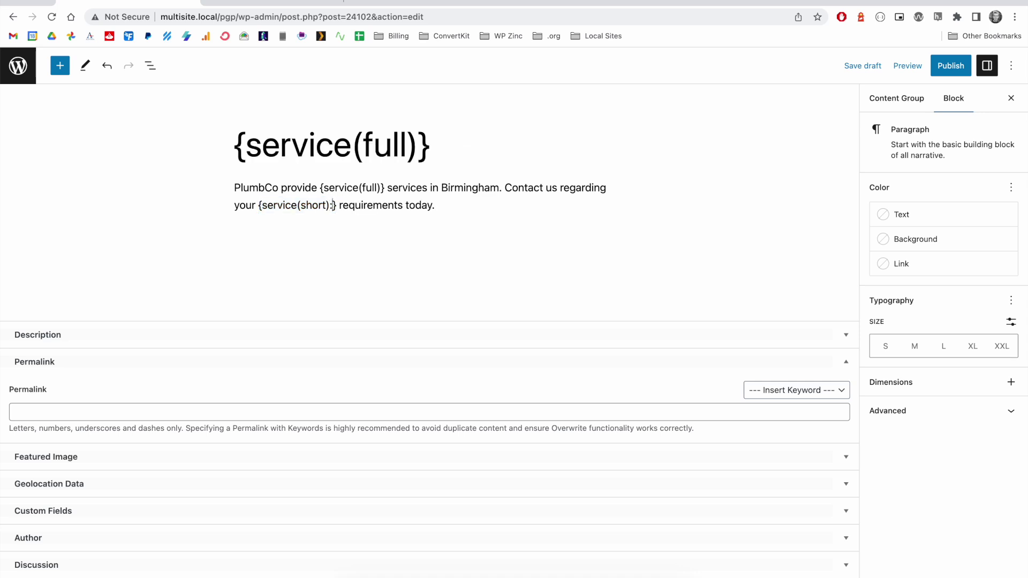
pyautogui.hotkey('shift', 'Left')
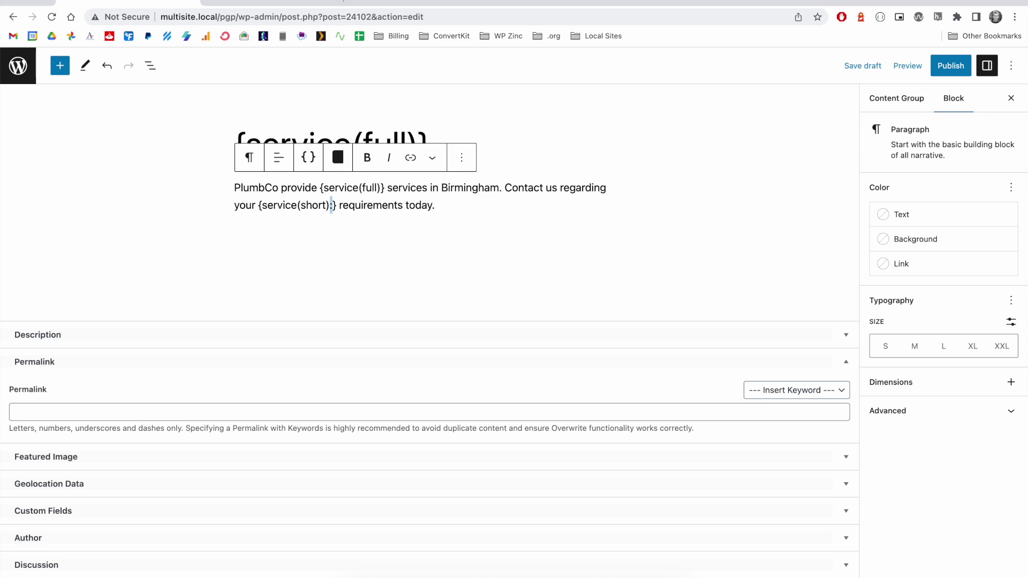
pyautogui.write(':lowercase_')
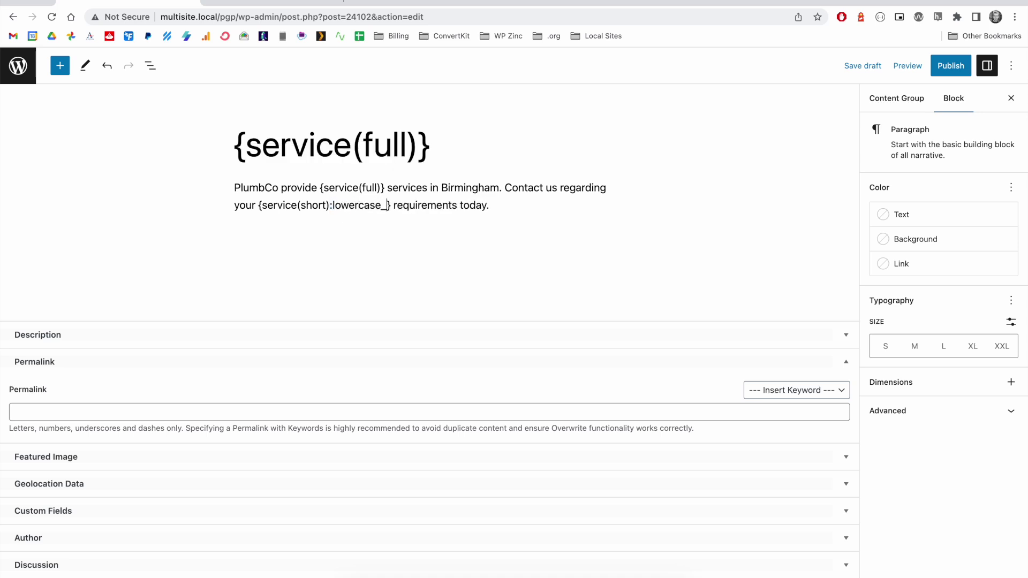
pyautogui.write('all')
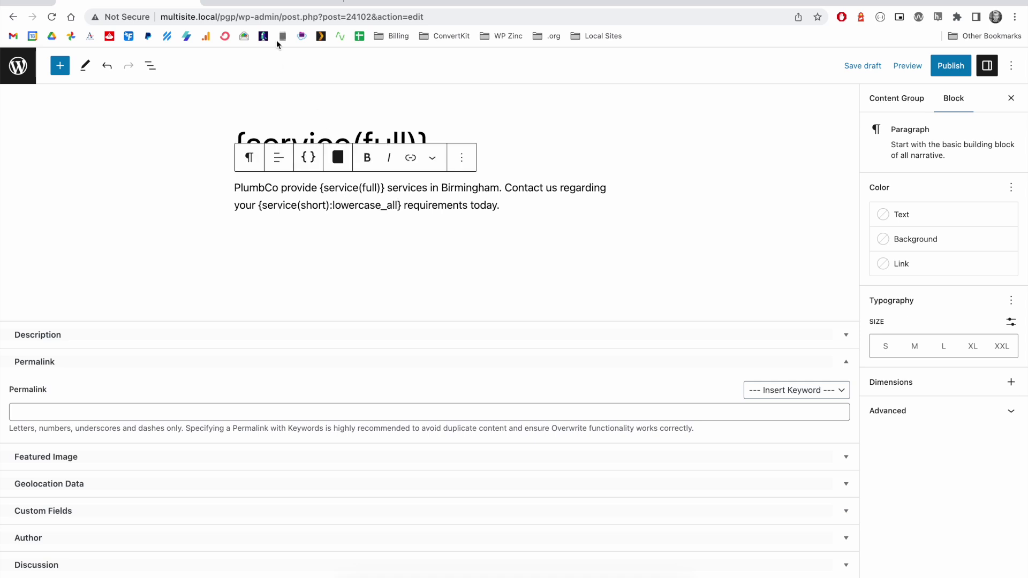
pyautogui.click(267, 5)
pyautogui.doubleClick(746, 336)
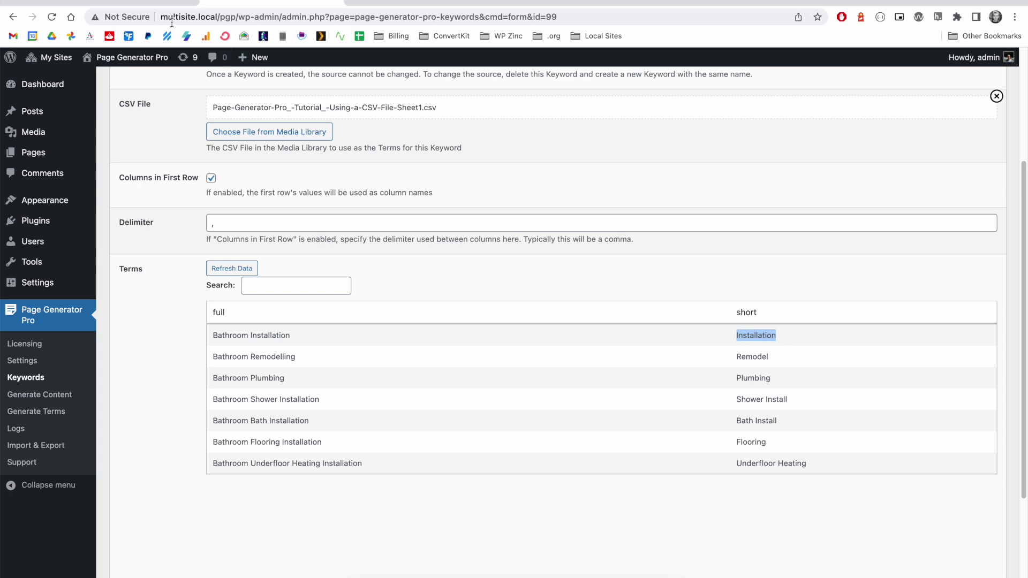
pyautogui.click(171, 5)
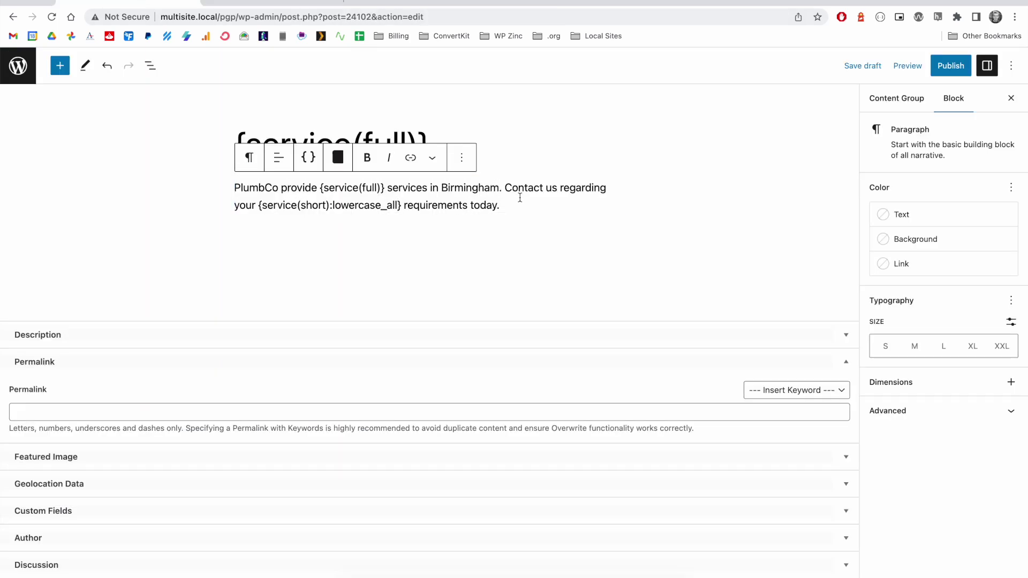
pyautogui.click(517, 410)
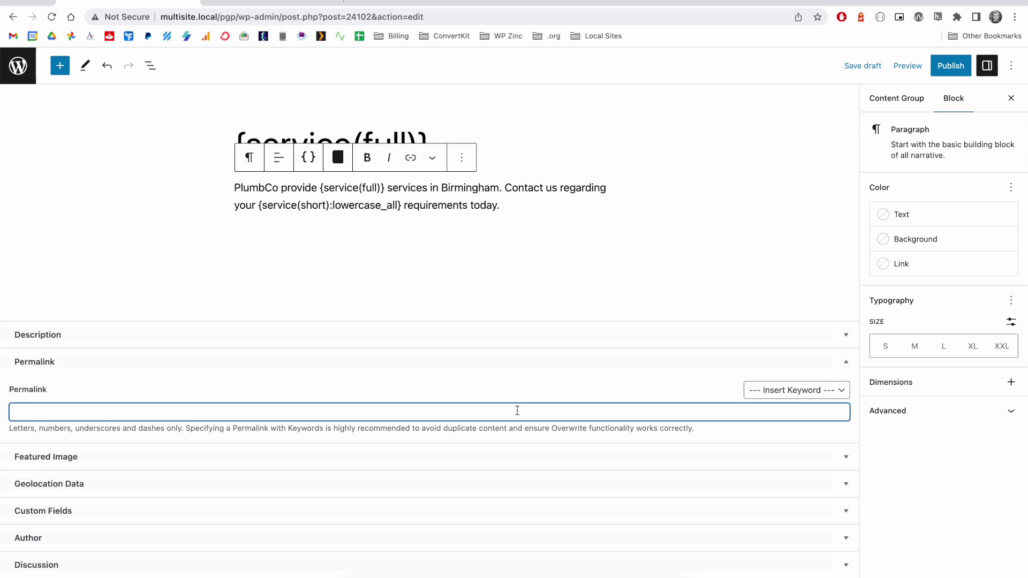
# - Replace the permalink with the {service(full)} keyword from Insert Keyword and publish the group
pyautogui.click(436, 140)
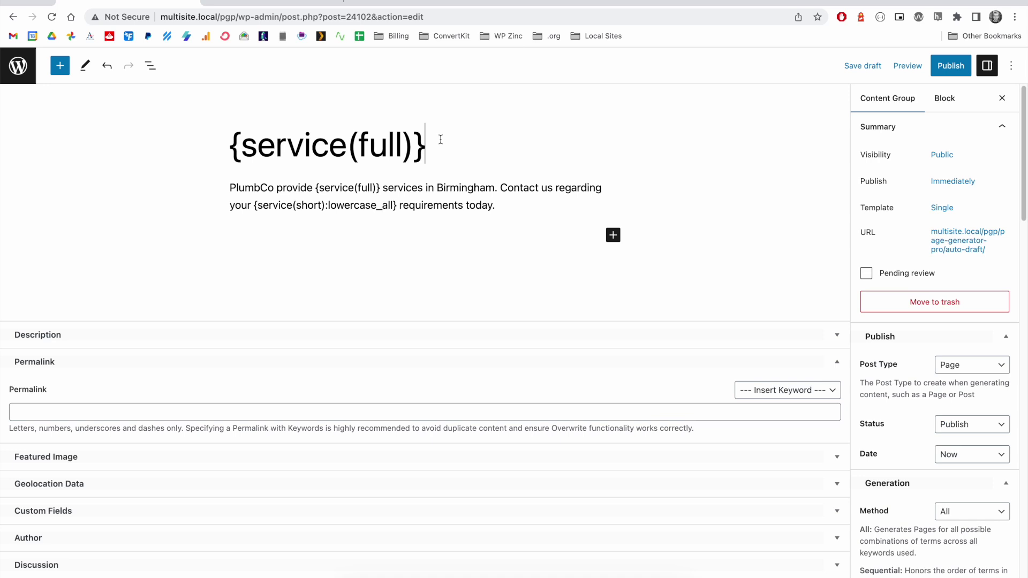
pyautogui.moveTo(436, 140); pyautogui.dragTo(234, 154)
pyautogui.hotkey('ctrl', 'c')
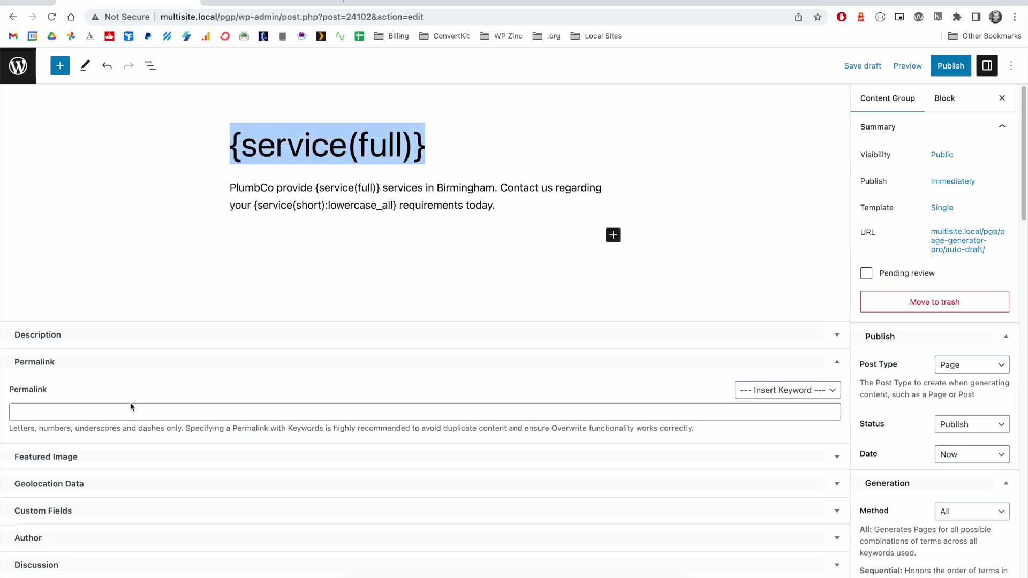
pyautogui.click(70, 412)
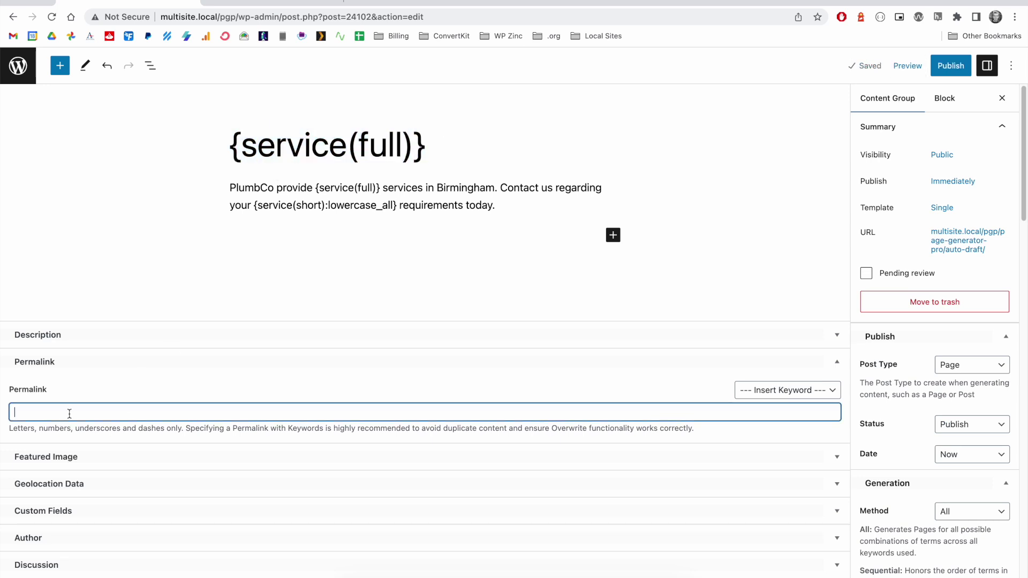
pyautogui.hotkey('ctrl', 'v')
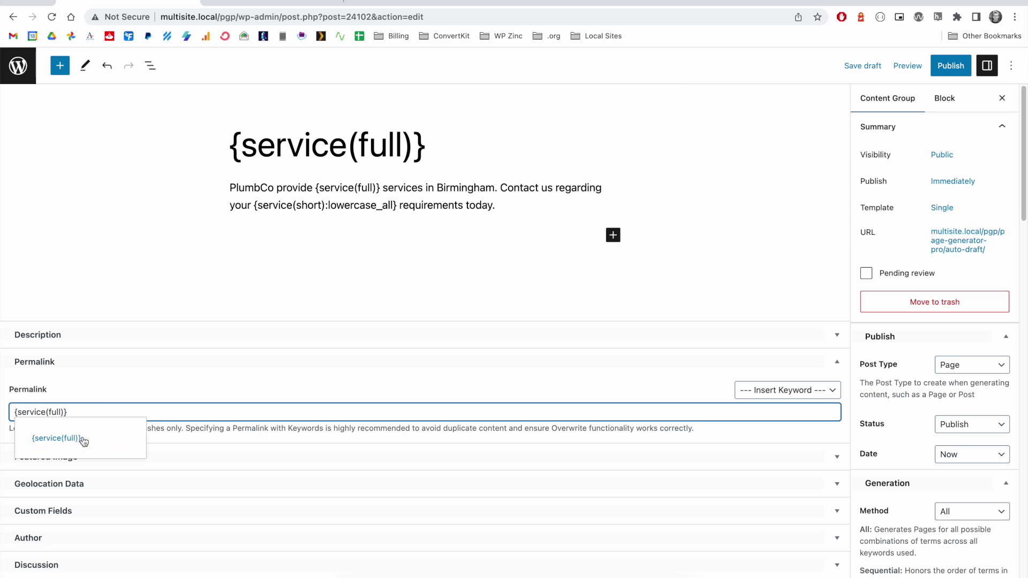
pyautogui.click(72, 440)
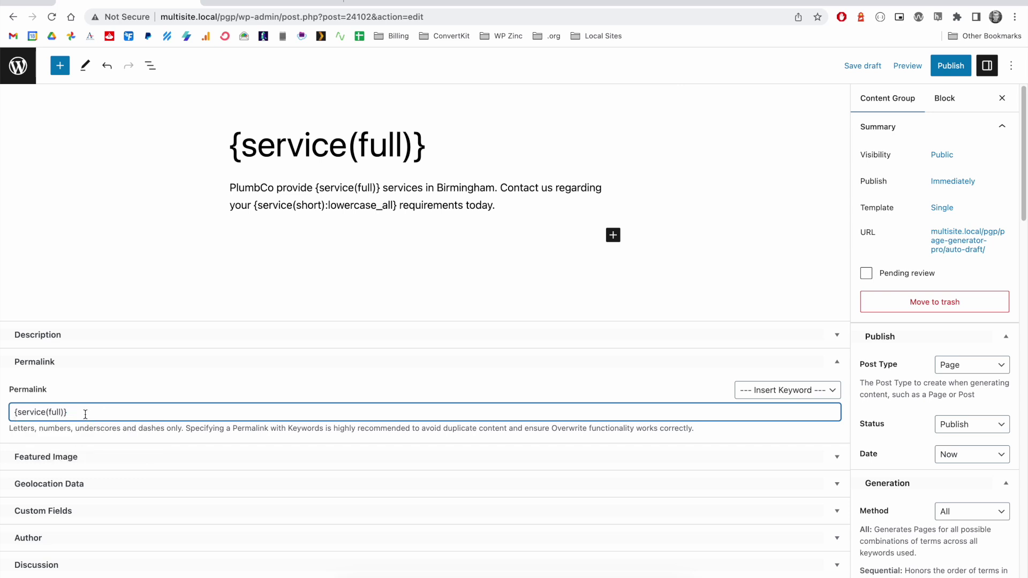
pyautogui.hotkey('ctrl', 'a')
pyautogui.press('BackSpace')
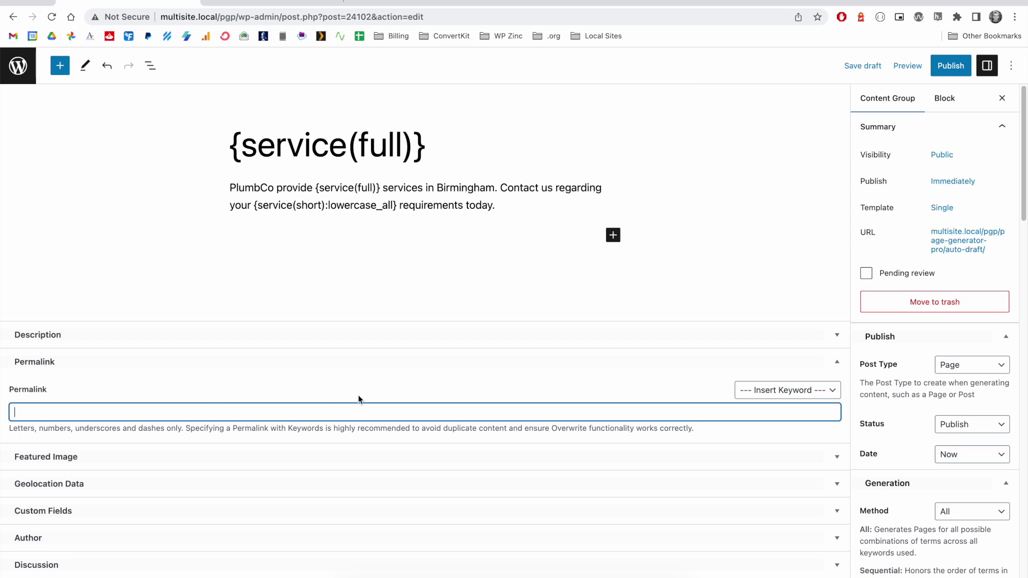
pyautogui.click(793, 394)
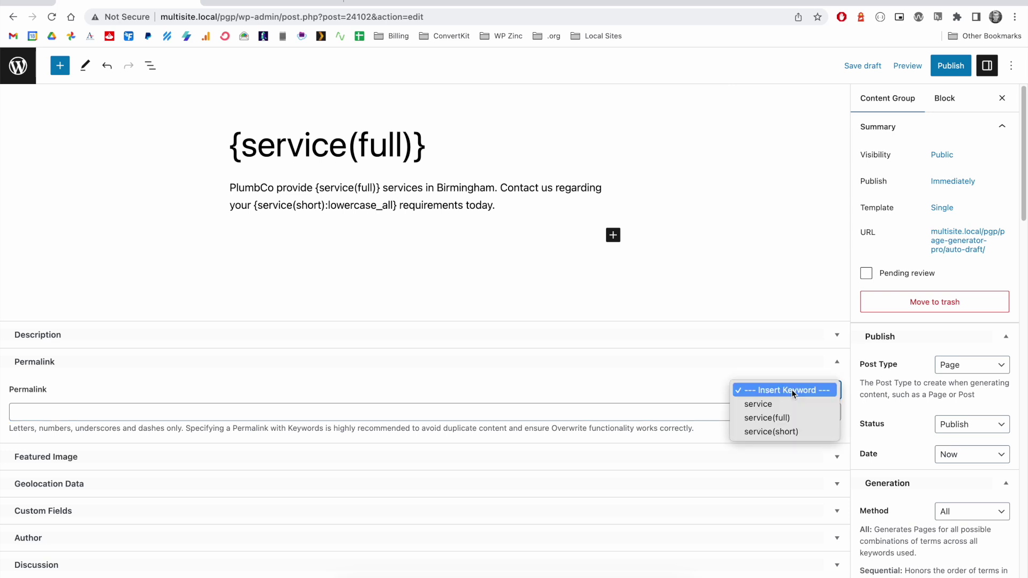
pyautogui.click(788, 417)
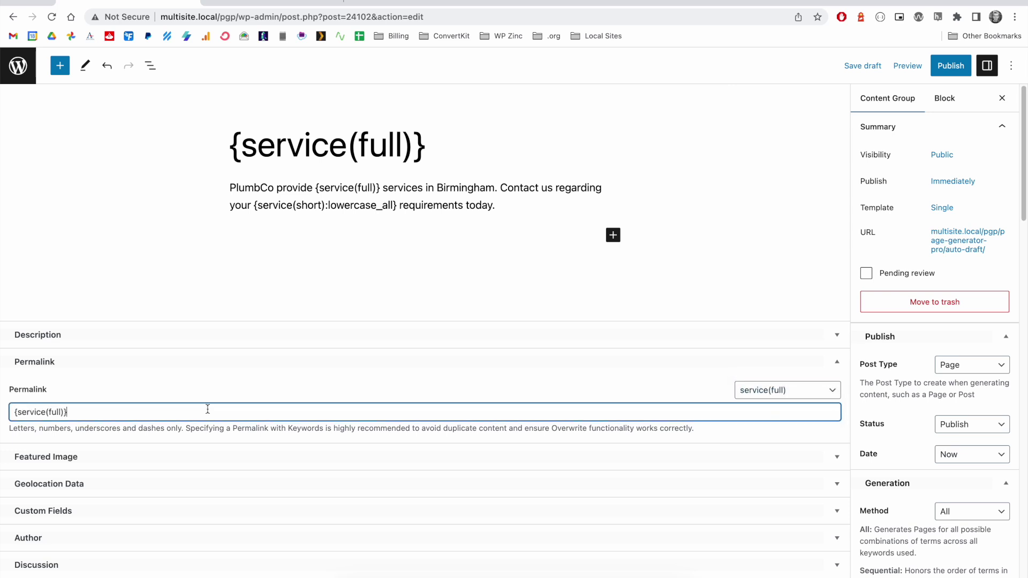
pyautogui.click(951, 66)
# - Confirm publishing the content group and show its Content Group settings
pyautogui.click(909, 65)
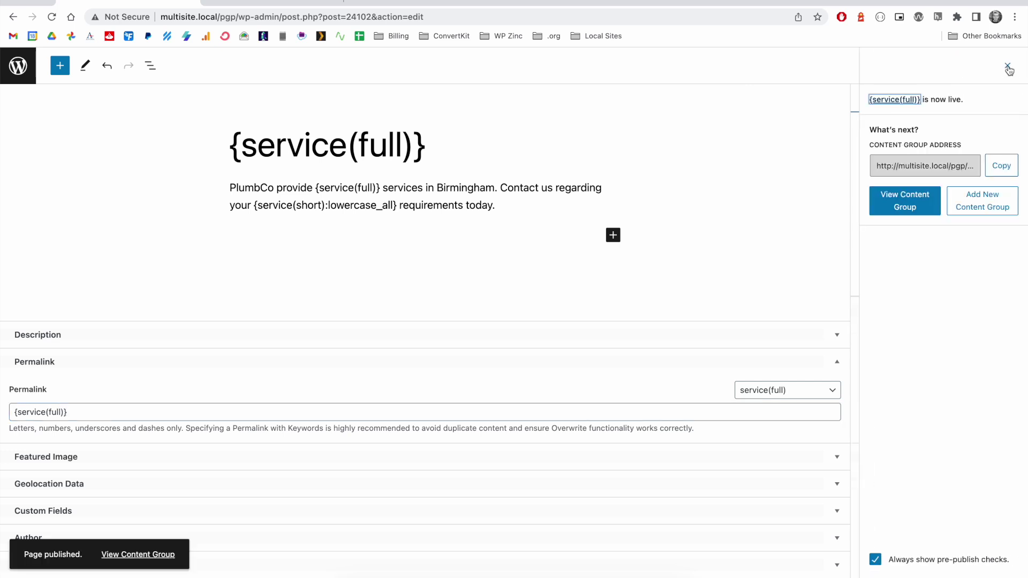
pyautogui.click(1009, 67)
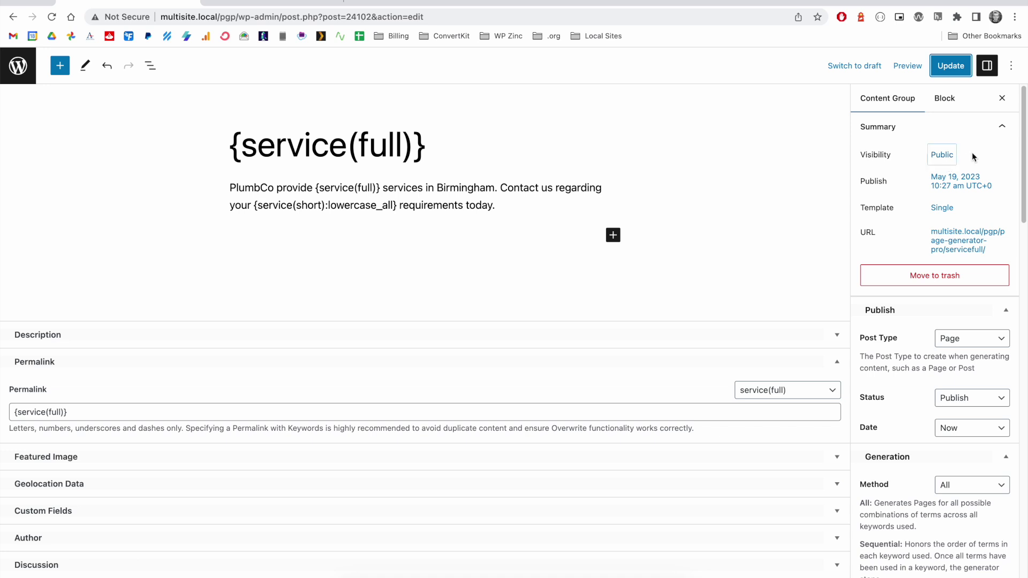
pyautogui.click(894, 101)
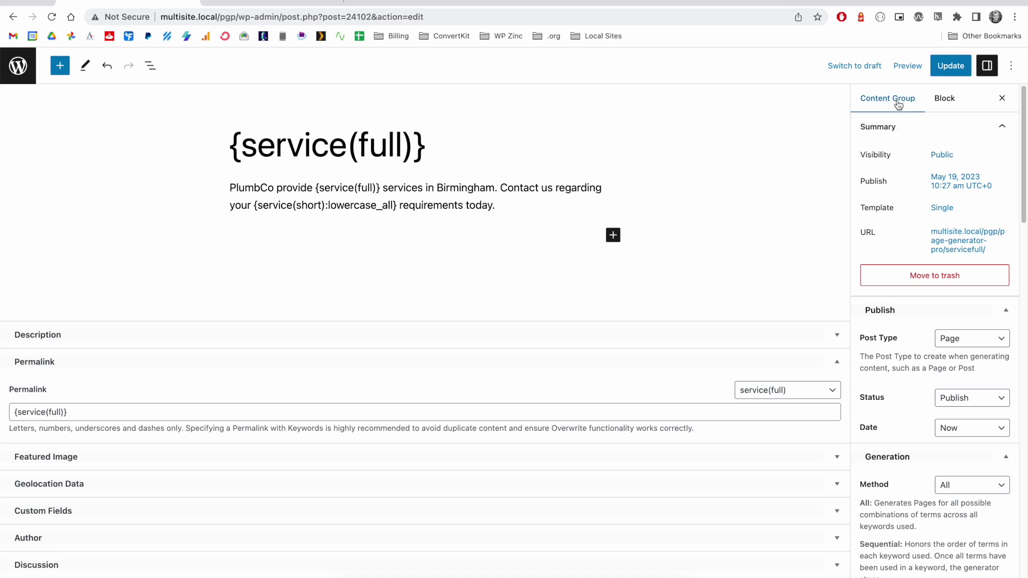
# - Scroll the settings sidebar to Actions and generate one test page (page_id 24103)
pyautogui.scroll(-15, 1024, 120)
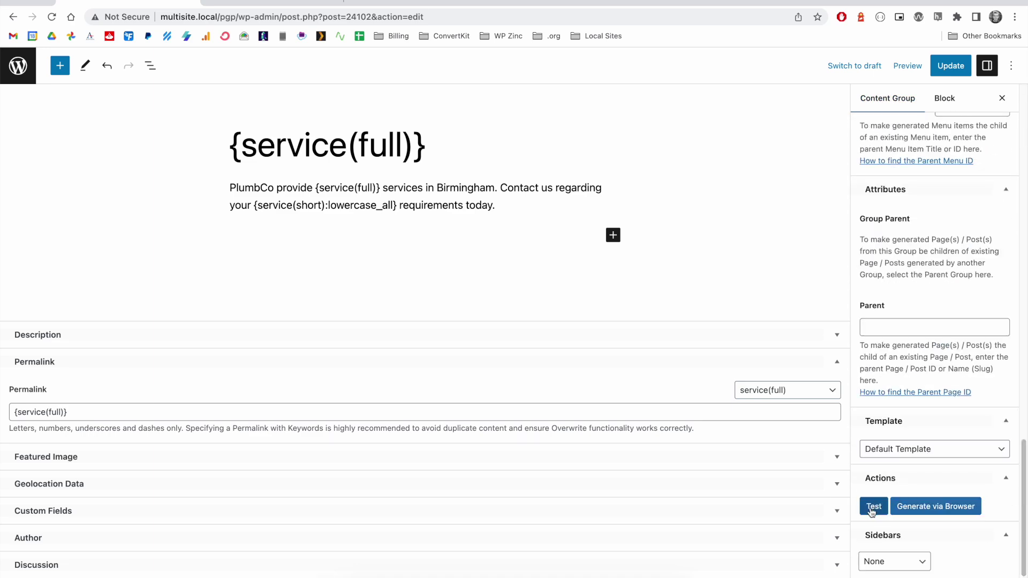
pyautogui.click(988, 66)
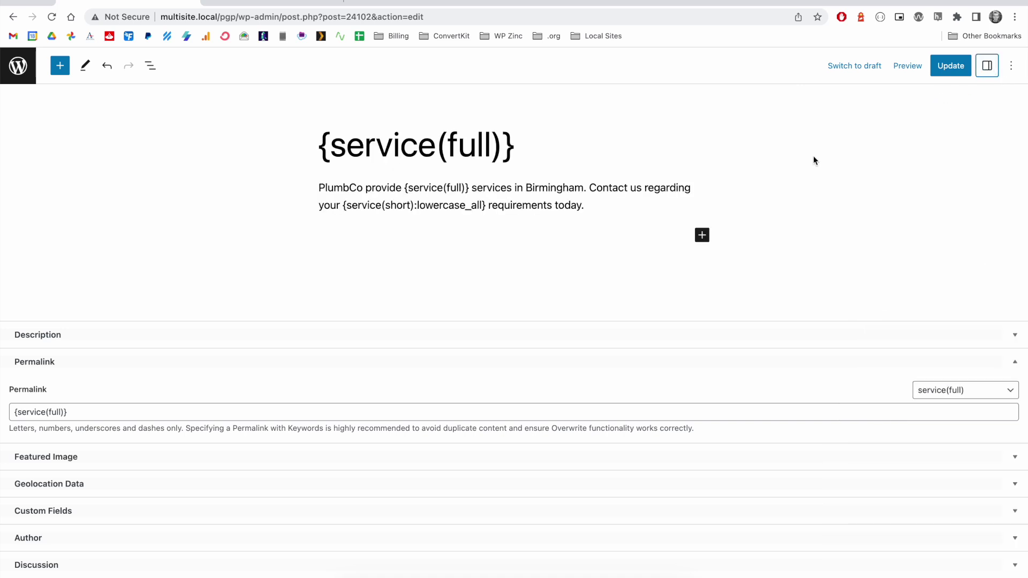
pyautogui.click(988, 67)
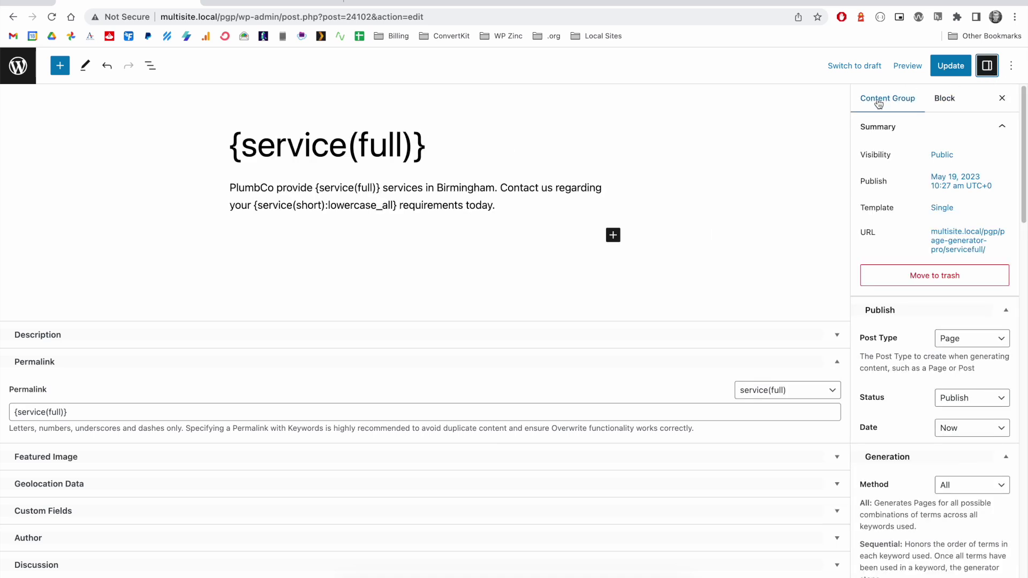
pyautogui.moveTo(1023, 127); pyautogui.dragTo(1023, 493)
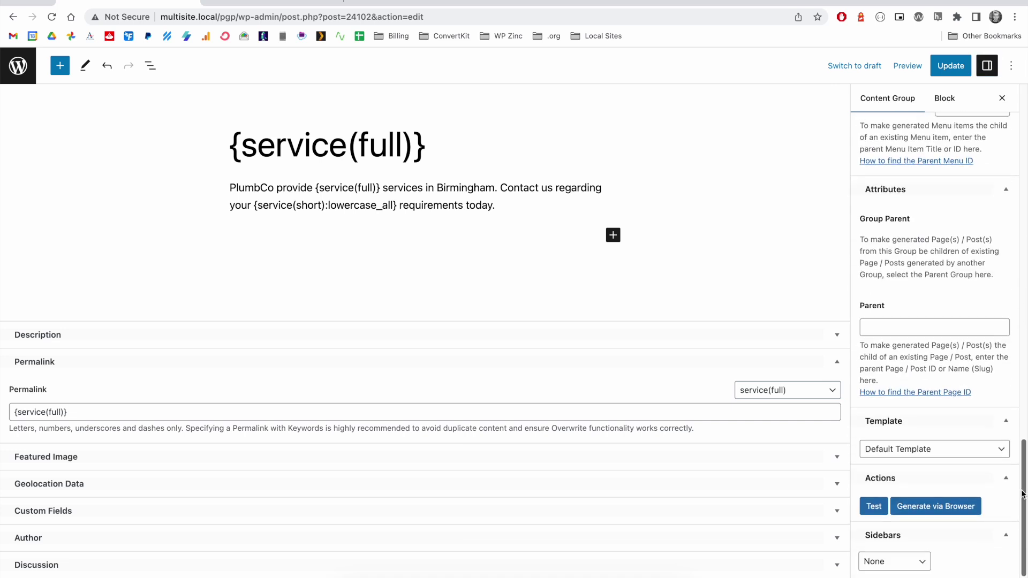
pyautogui.click(875, 507)
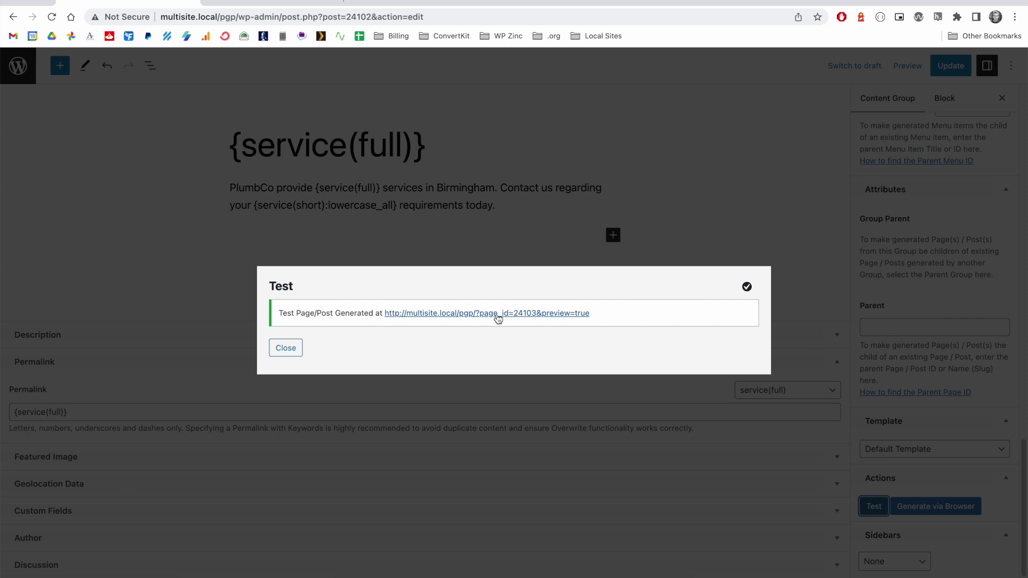
# - Preview the test page, checking the Bathroom Installation heading and lowercase 'installation', then return to the editor
pyautogui.click(485, 315)
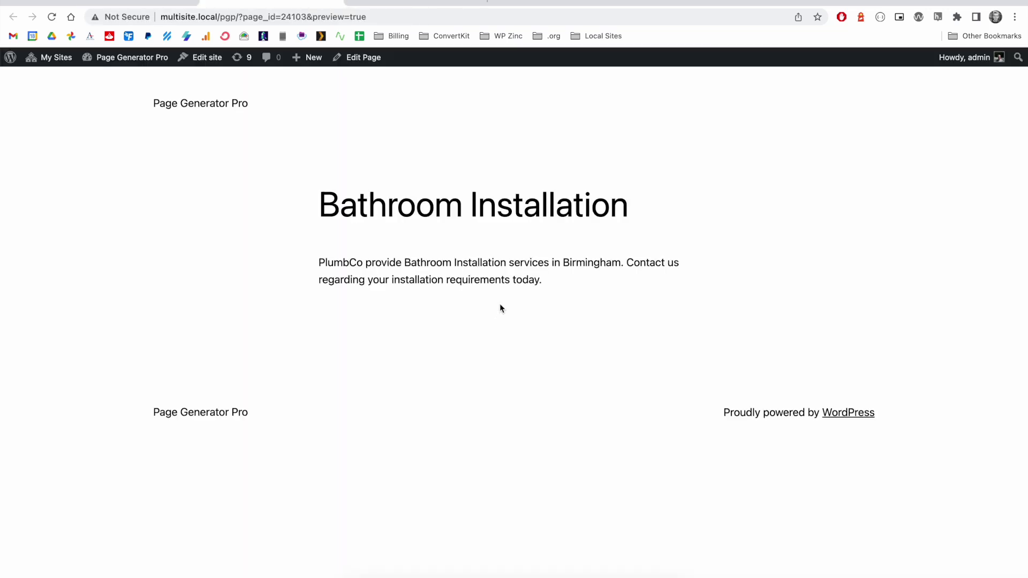
pyautogui.moveTo(322, 204); pyautogui.dragTo(632, 208)
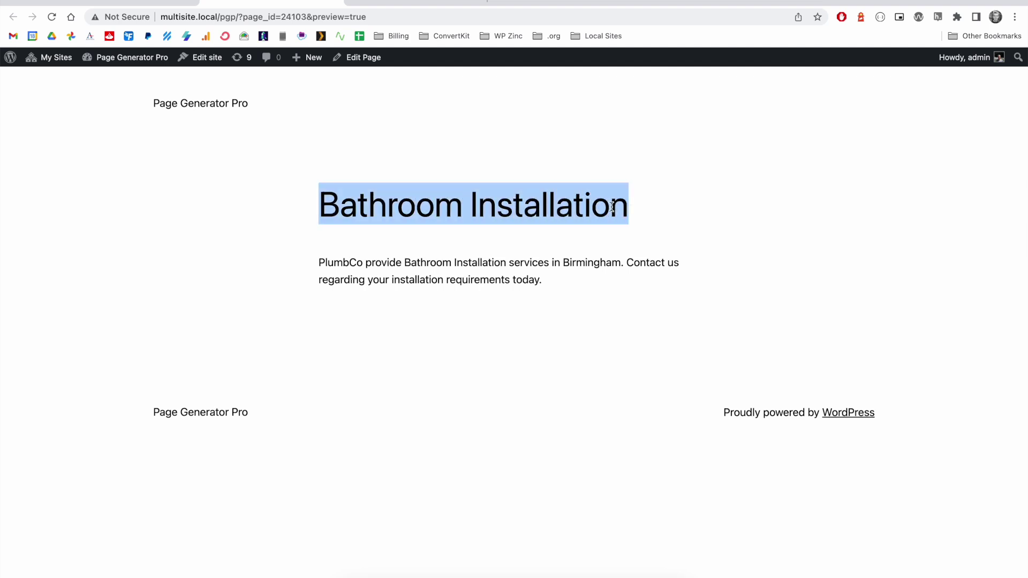
pyautogui.click(407, 281)
pyautogui.doubleClick(405, 280)
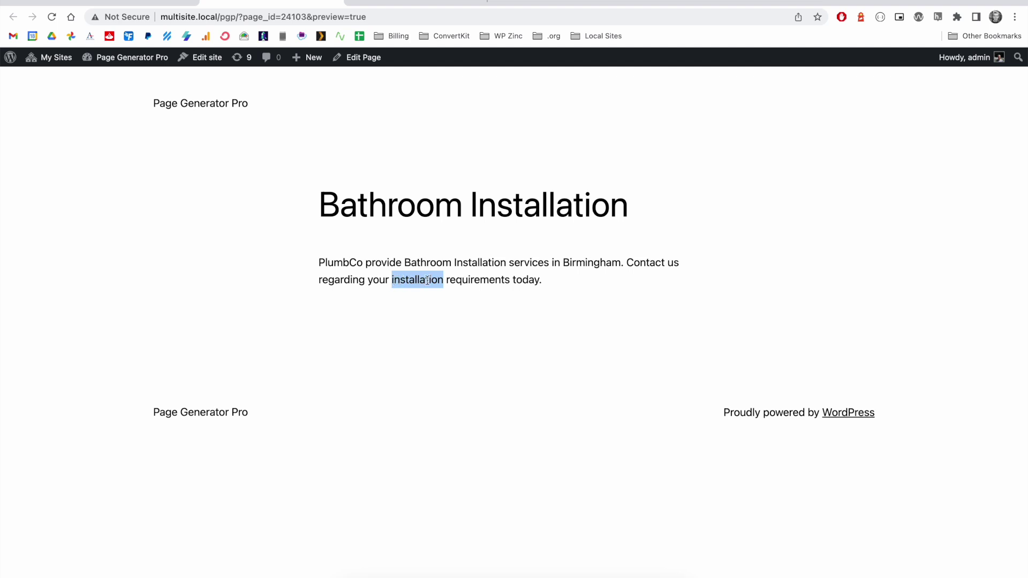
pyautogui.hotkey('ctrl', 'shift', 'Tab')
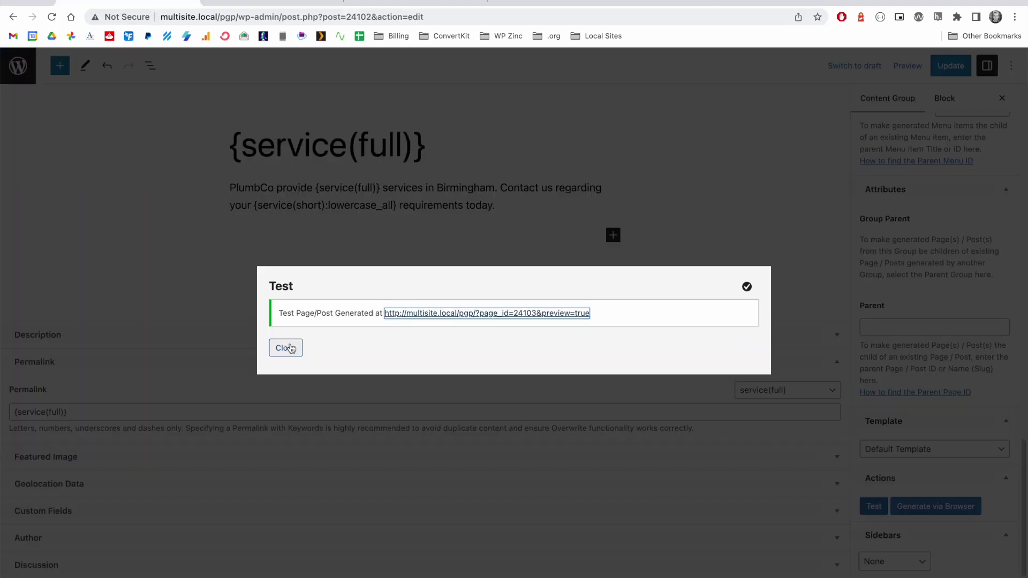
pyautogui.click(301, 346)
# - Leave the group editor for the Content Groups list and start Generate via Browser on {service(full)}
pyautogui.click(392, 205)
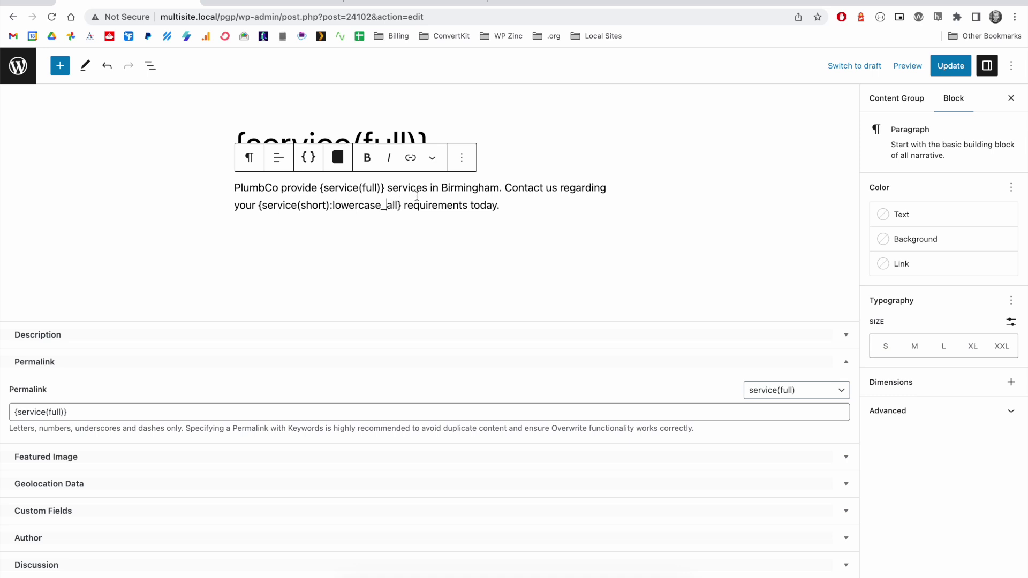
pyautogui.click(881, 102)
pyautogui.moveTo(1024, 158); pyautogui.dragTo(1025, 513)
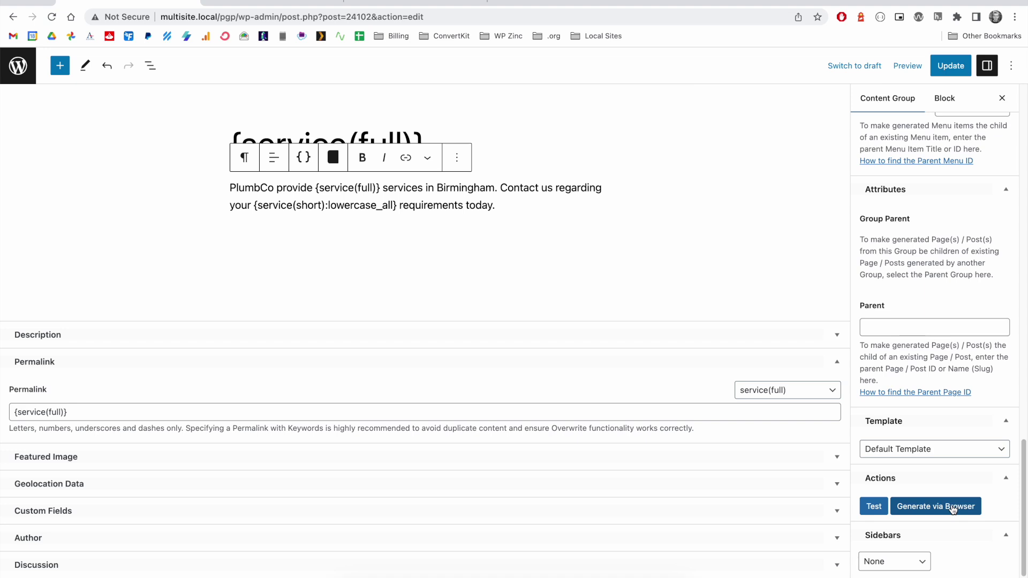
pyautogui.click(17, 65)
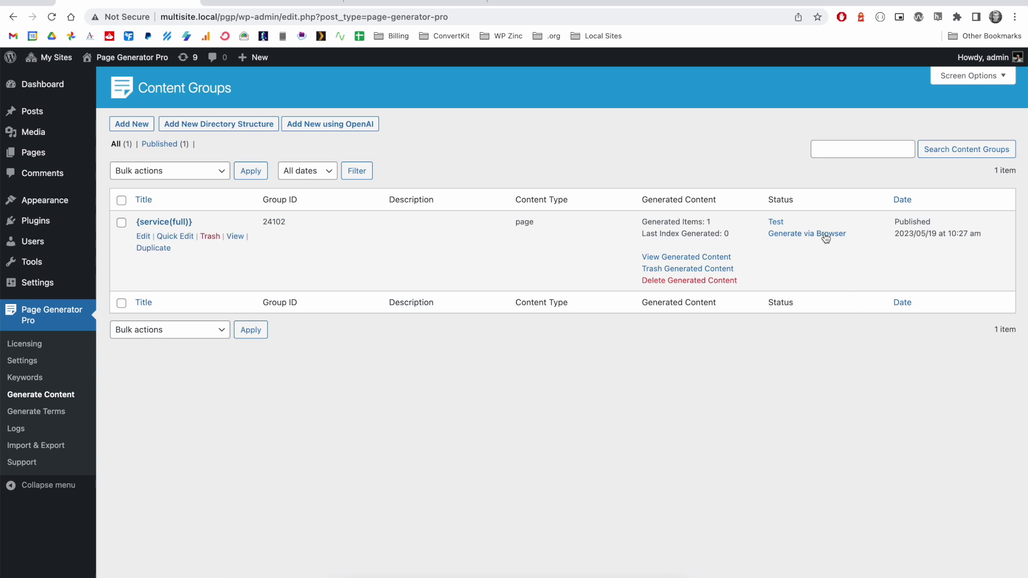
pyautogui.click(801, 235)
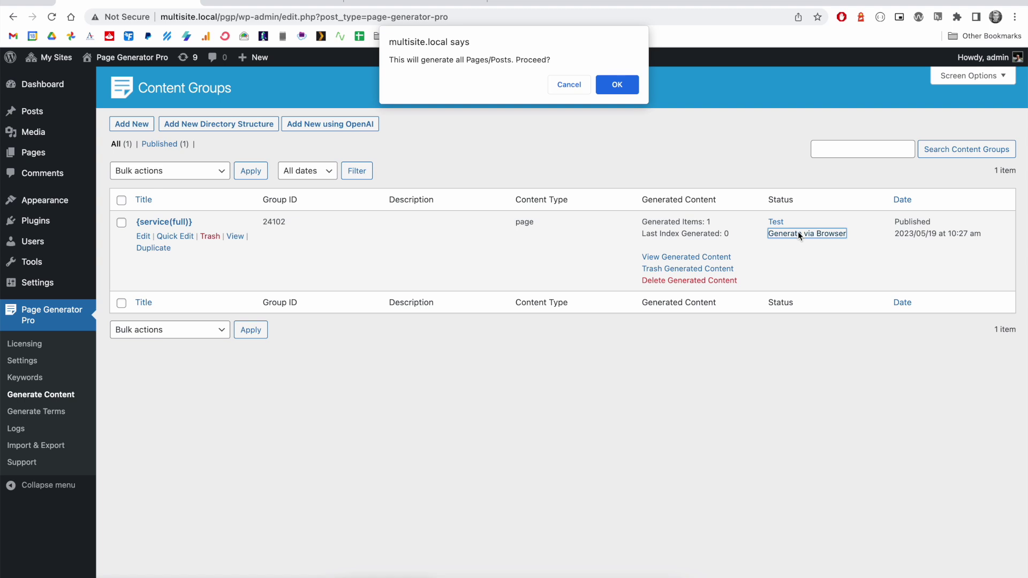
# - Confirm generating all pages and let the run reach 7/7
pyautogui.click(623, 86)
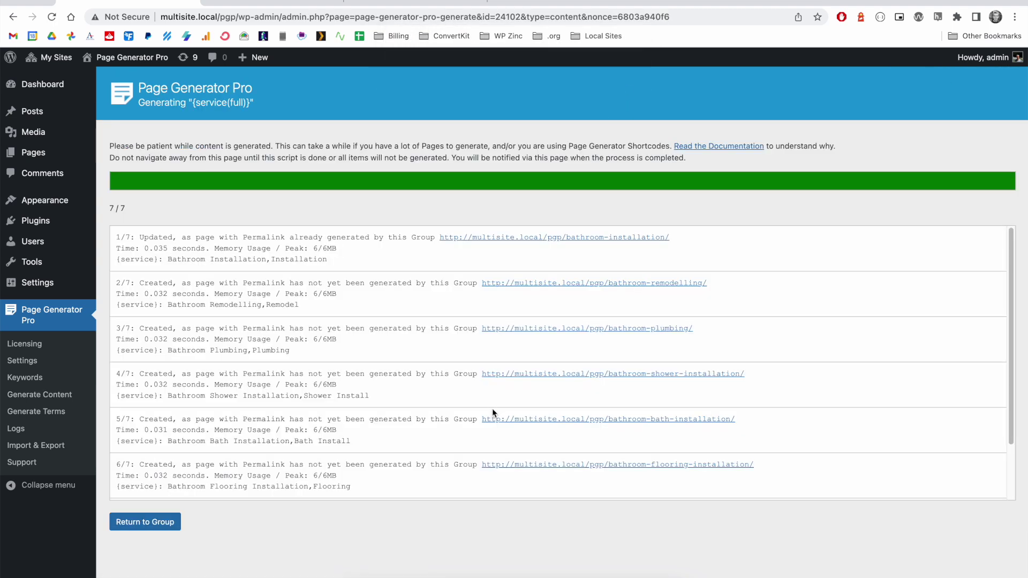
pyautogui.scroll(-1, 554, 317)
pyautogui.scroll(-3, 553, 321)
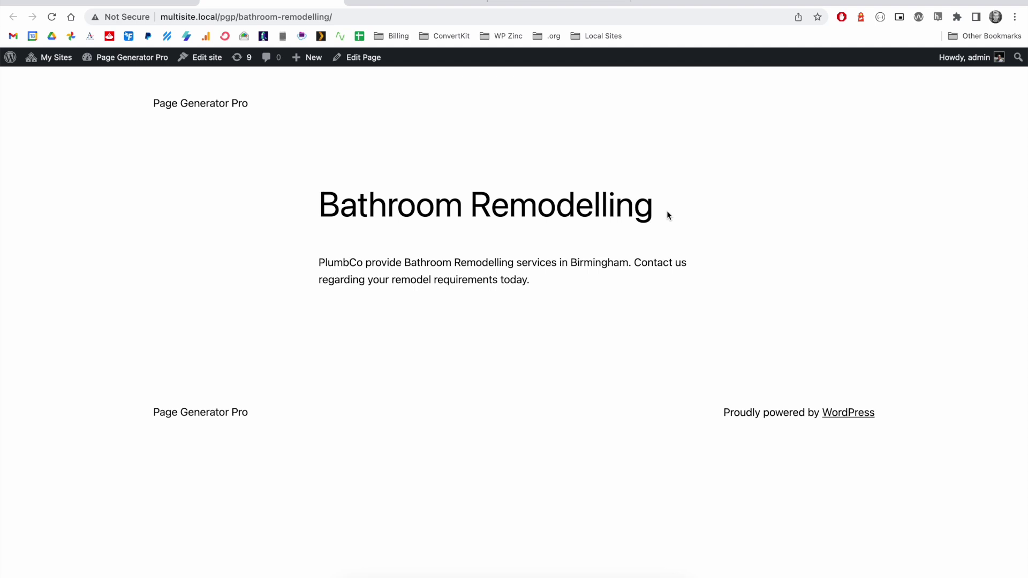
# - Spot-check the generated remodelling, shower and flooring installation pages, then go back to the Content Groups tab
pyautogui.click(471, 9)
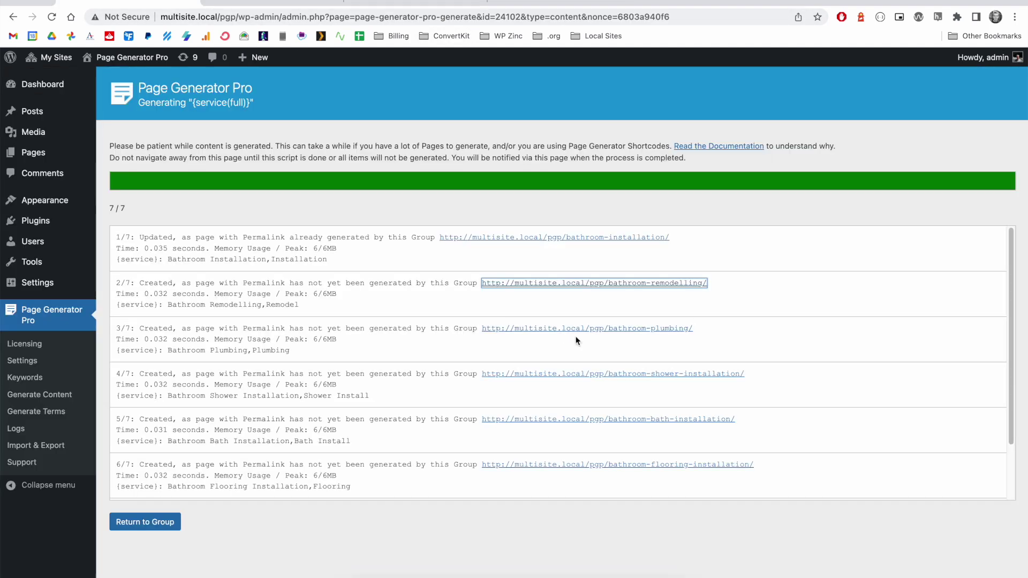
pyautogui.click(615, 379)
pyautogui.click(156, 6)
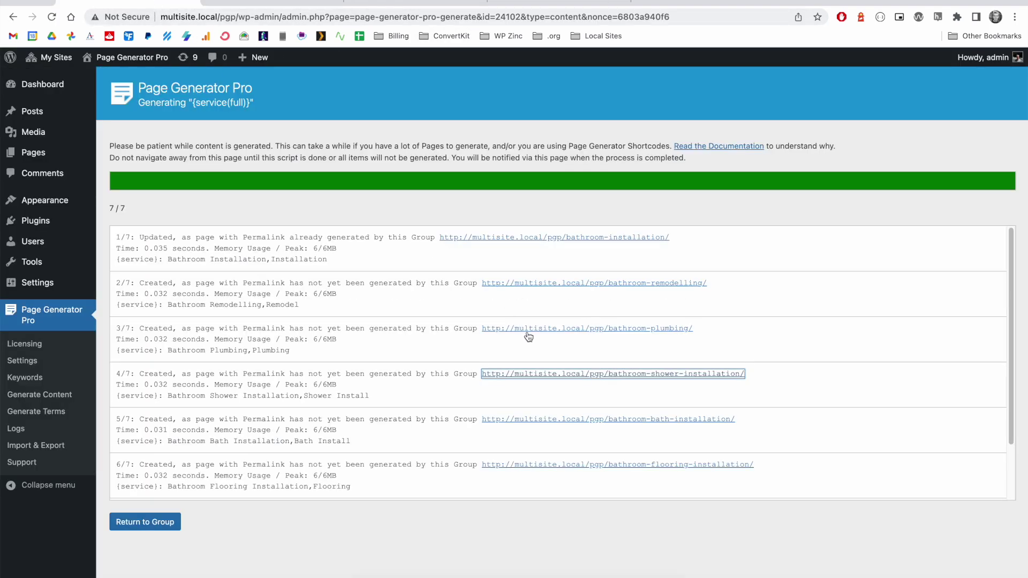
pyautogui.scroll(-1, 607, 429)
pyautogui.click(610, 443)
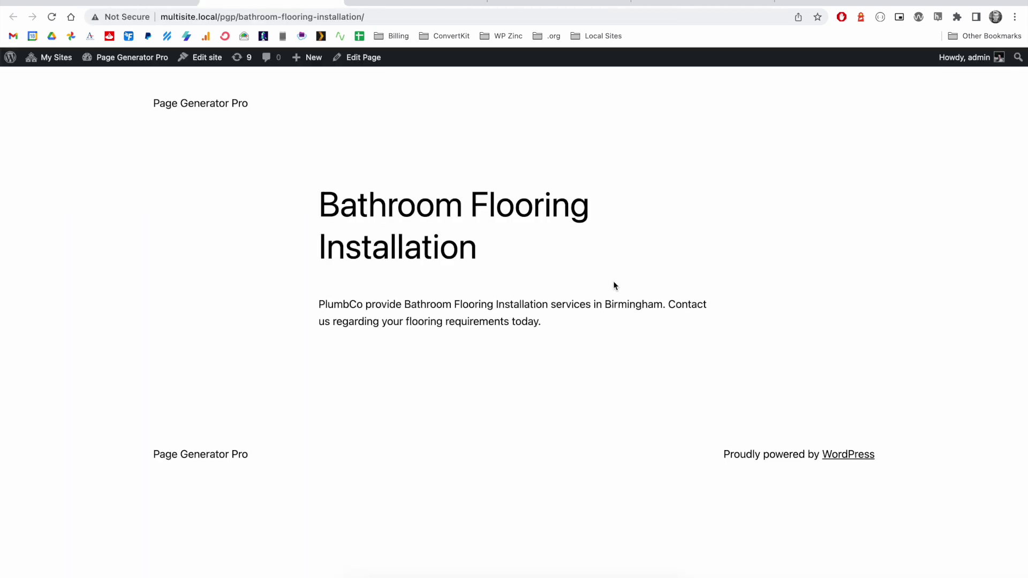
pyautogui.click(671, 2)
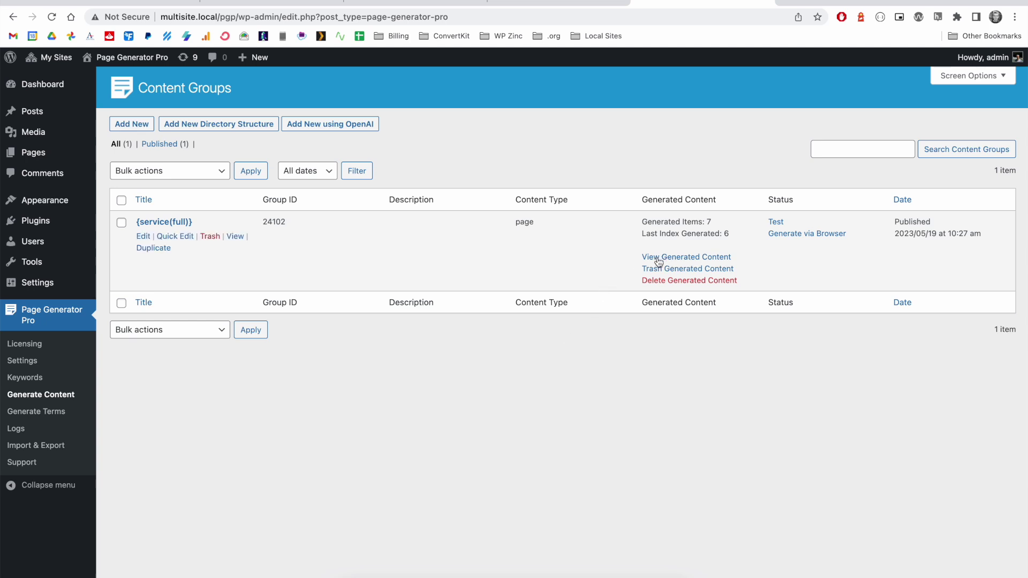
# - View the group's generated content under Pages and show the {service(full)} group filter
pyautogui.click(686, 260)
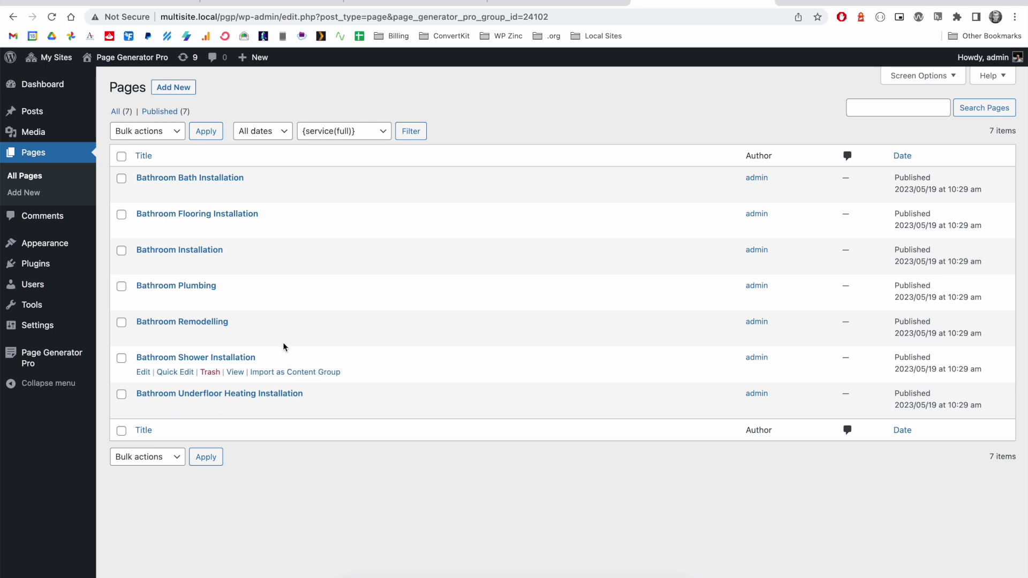
pyautogui.click(363, 137)
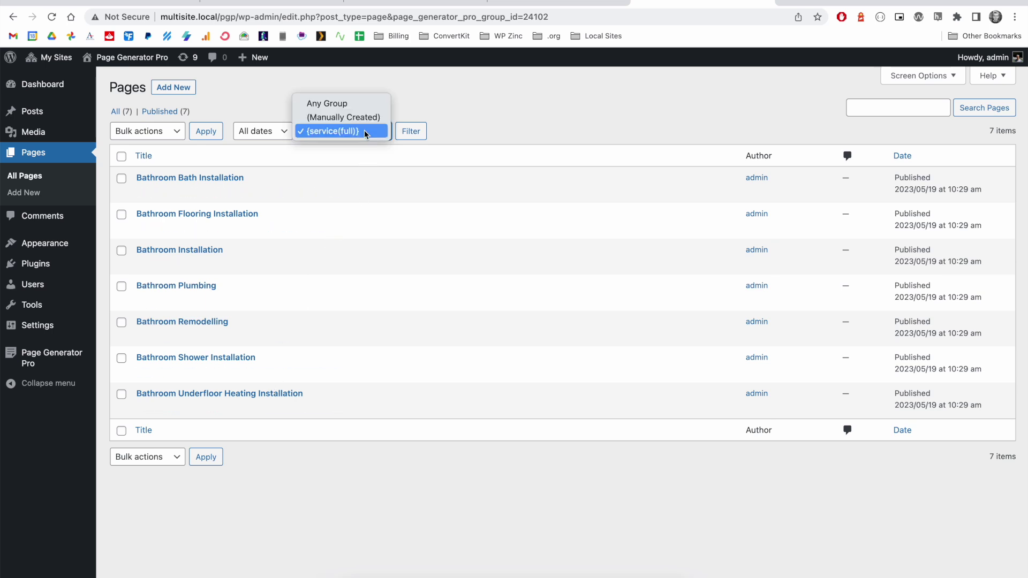